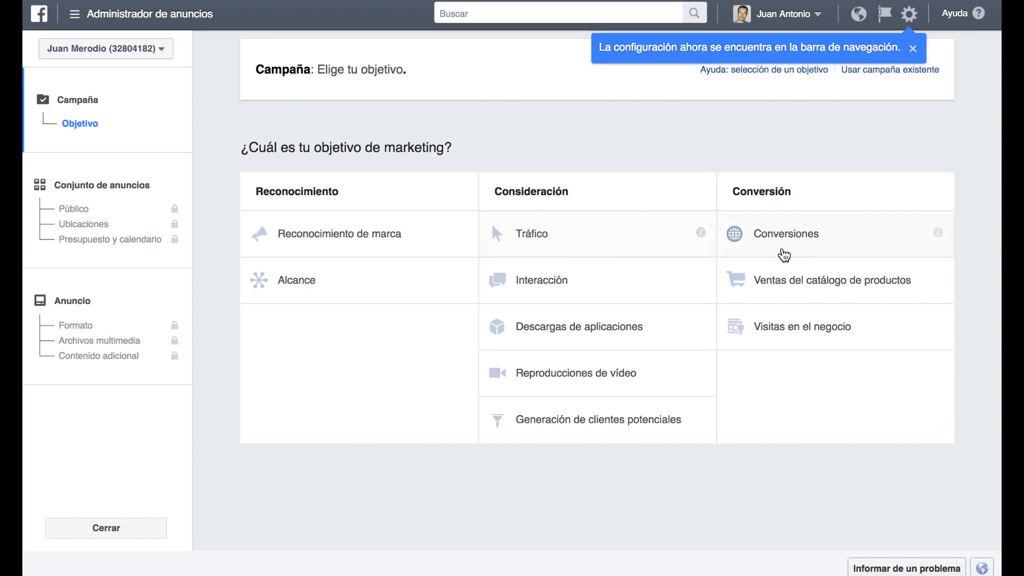
Choose the Conversiones marketing objective, name the campaign "Prueba 1 Messenger" and continue to the ad set
{"action": "mouse_move", "coordinate": [941, 240]}
{"action": "left_click", "coordinate": [753, 234]}
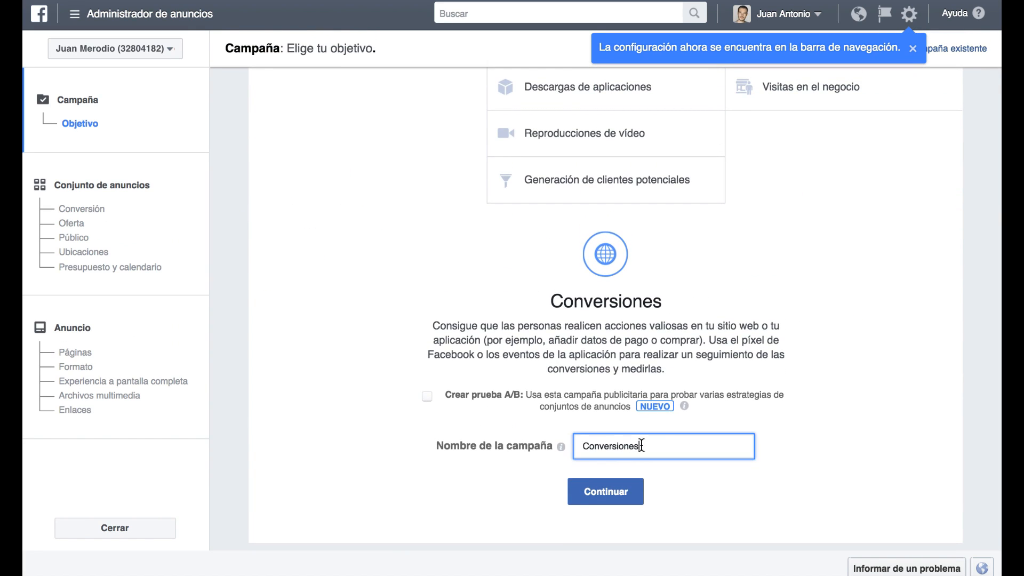
{"action": "left_click_drag", "start_coordinate": [642, 446], "coordinate": [515, 439]}
{"action": "type", "text": "Prueba 1 Messenget"}
{"action": "key", "text": "BackSpace"}
{"action": "type", "text": "r"}
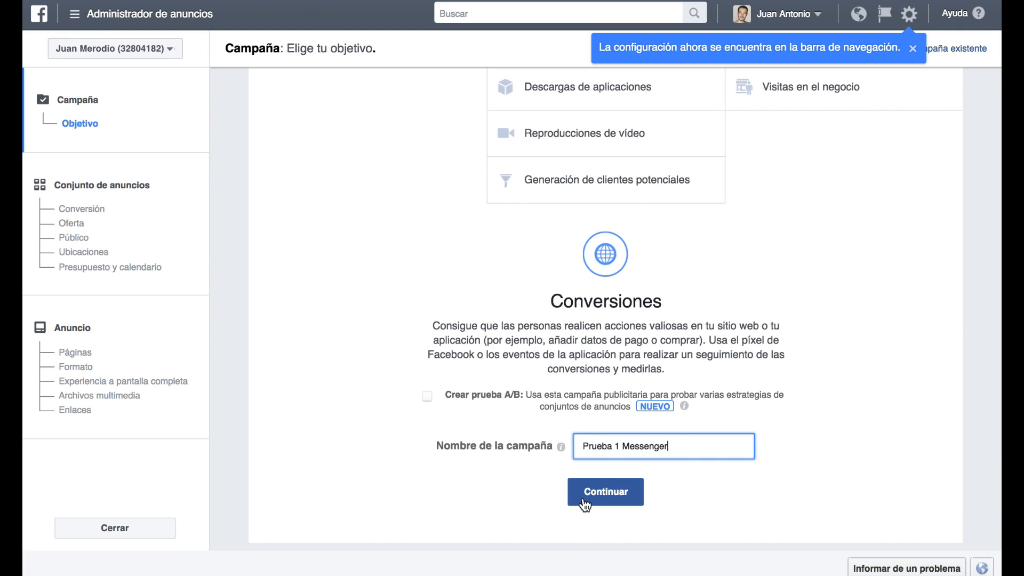
{"action": "left_click", "coordinate": [585, 503]}
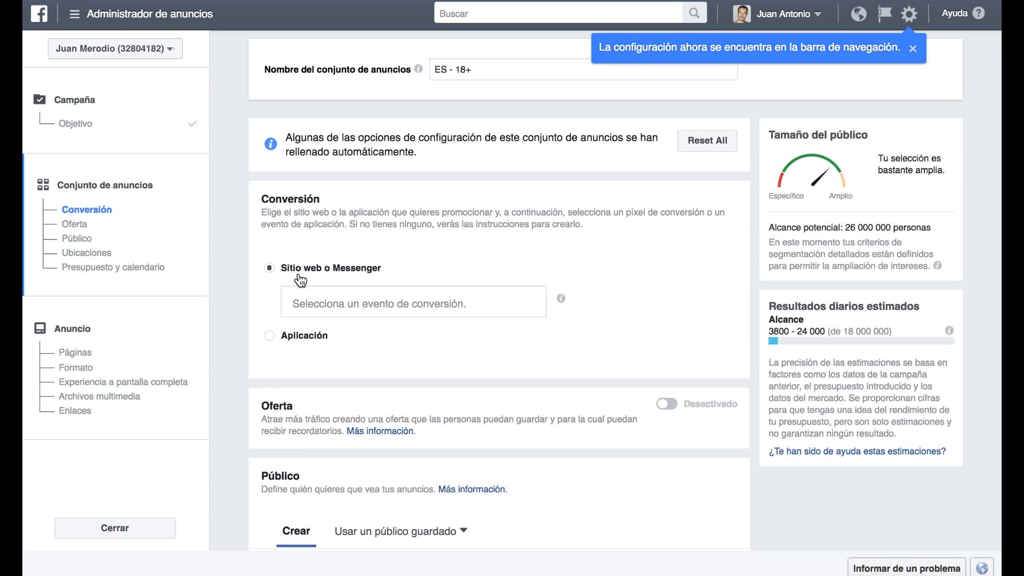
Select "Cliente potencial" as the conversion event for the Sitio web o Messenger option
{"action": "left_click", "coordinate": [397, 304]}
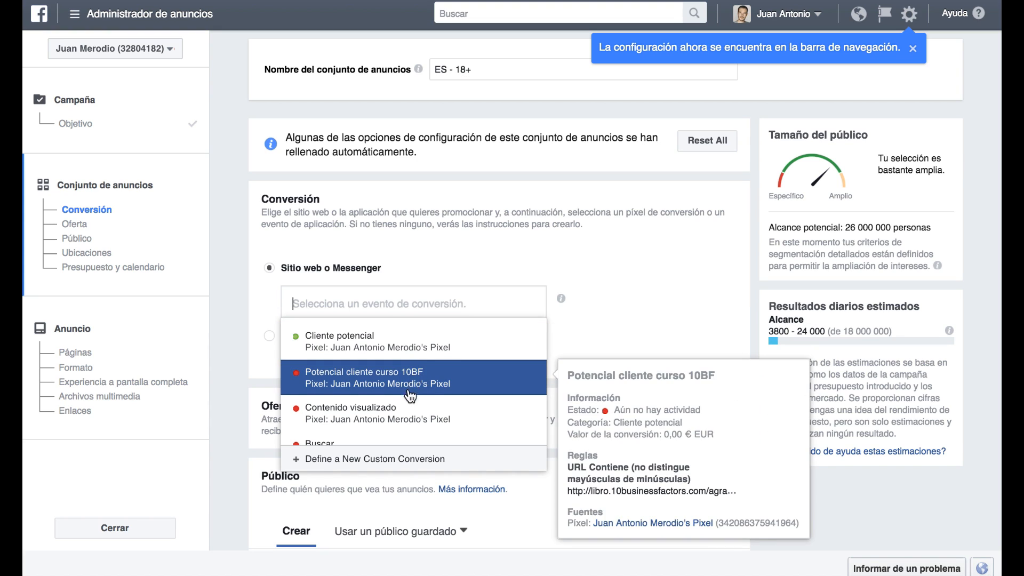
{"action": "left_click", "coordinate": [384, 350]}
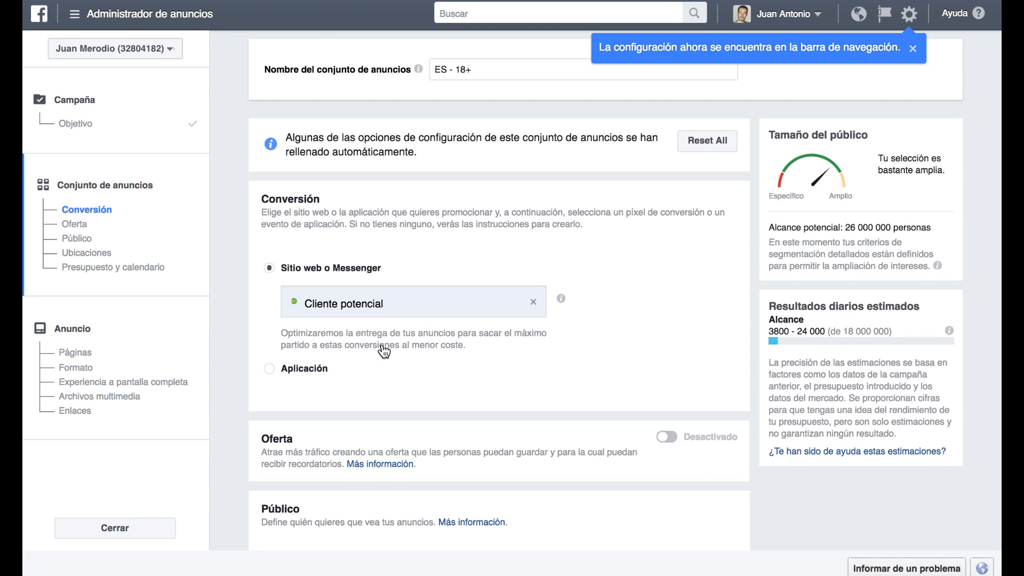
{"action": "scroll", "coordinate": [384, 350], "scroll_direction": "down", "scroll_amount": 5}
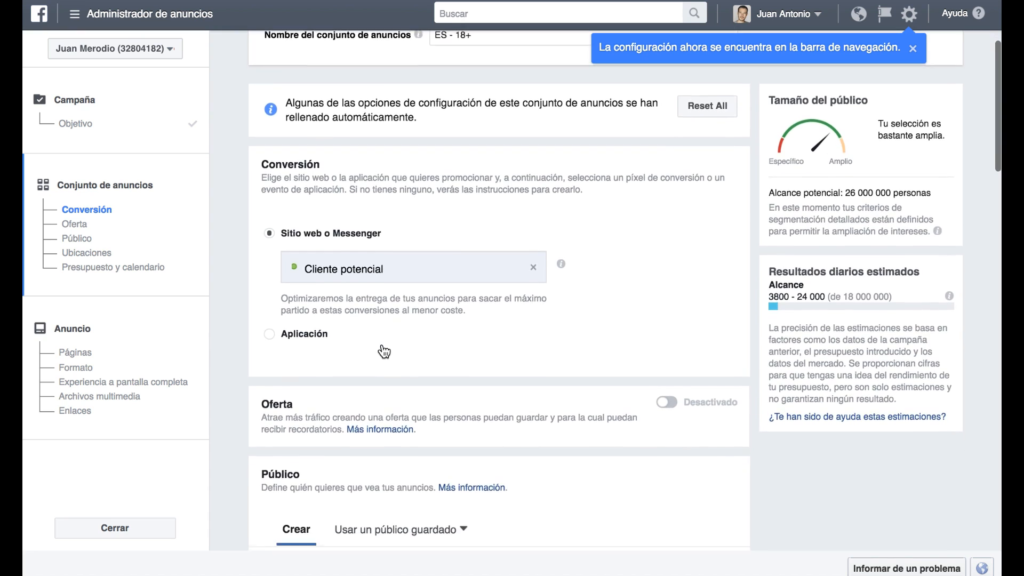
{"action": "scroll", "coordinate": [383, 350], "scroll_direction": "down", "scroll_amount": 3}
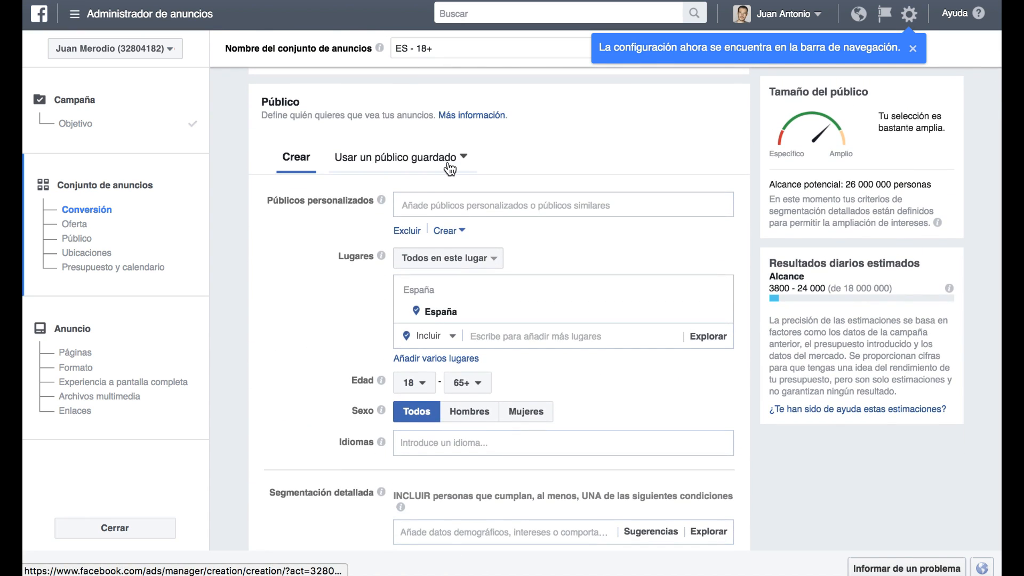
{"action": "left_click", "coordinate": [466, 158]}
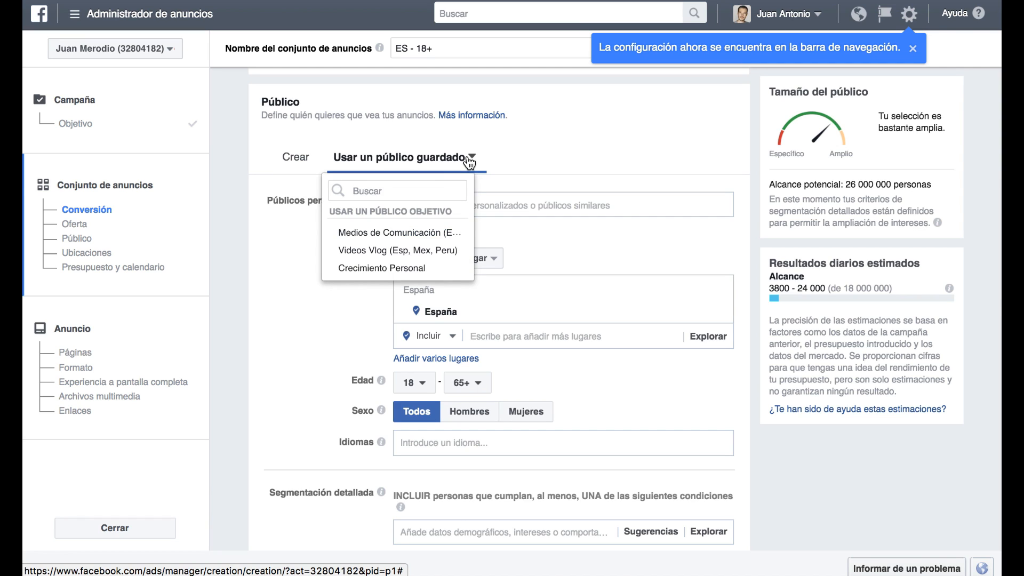
{"action": "left_click", "coordinate": [294, 283]}
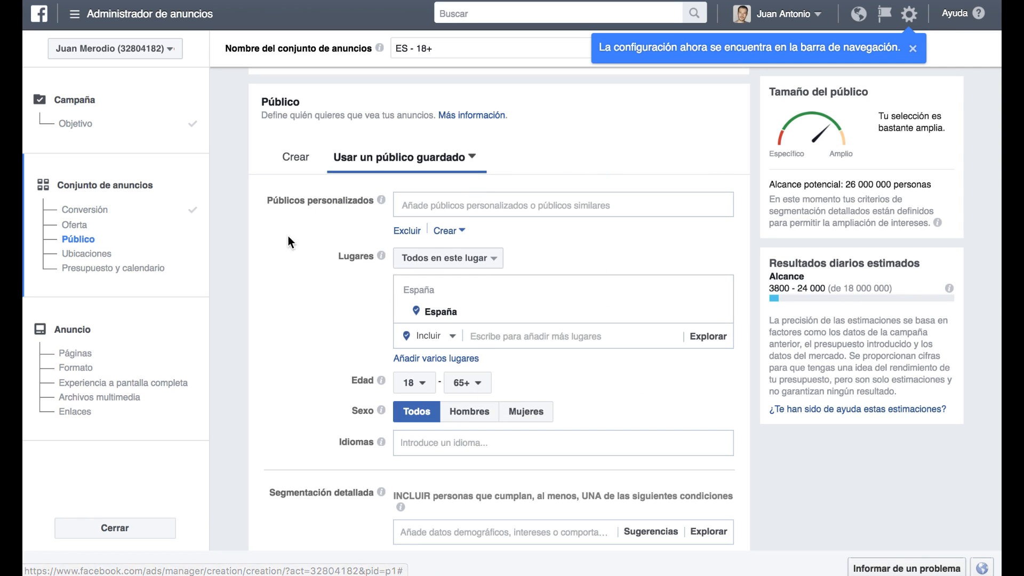
{"action": "left_click", "coordinate": [295, 159]}
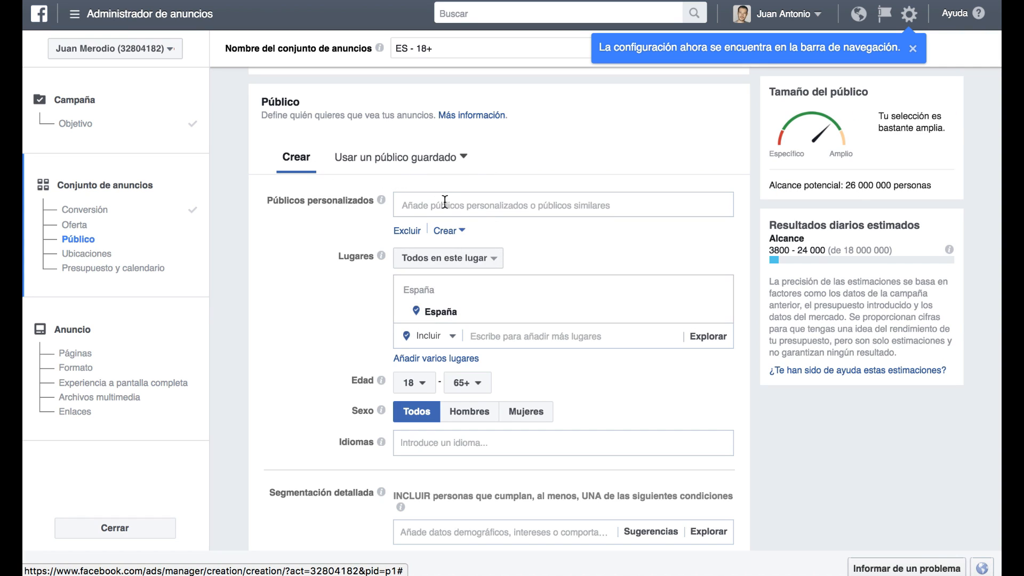
Target the city of Madrid, Comunidad de Madrid, España, with a radius of 17 km
{"action": "left_click", "coordinate": [492, 337]}
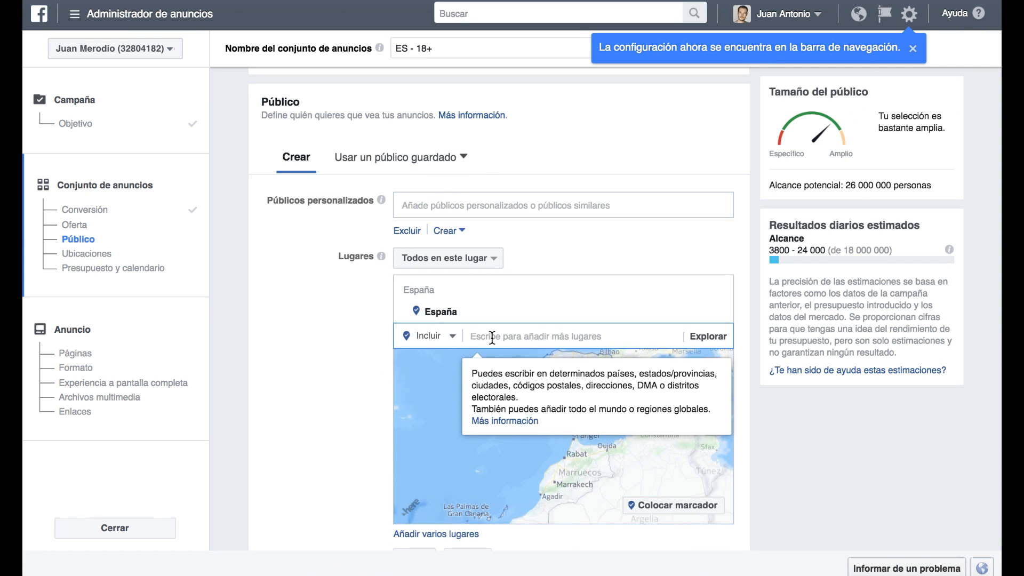
{"action": "type", "text": "madrid"}
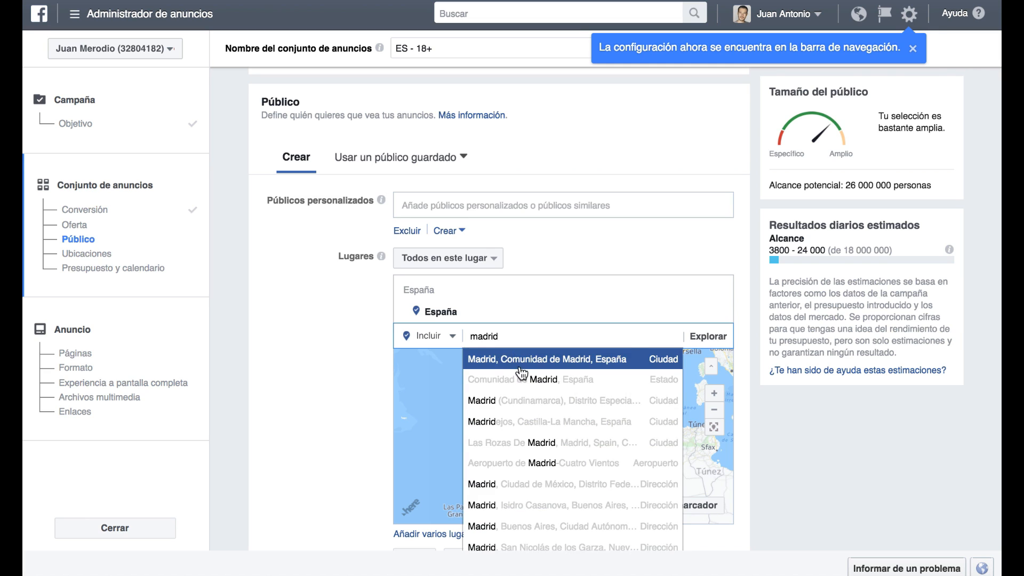
{"action": "left_click", "coordinate": [521, 359]}
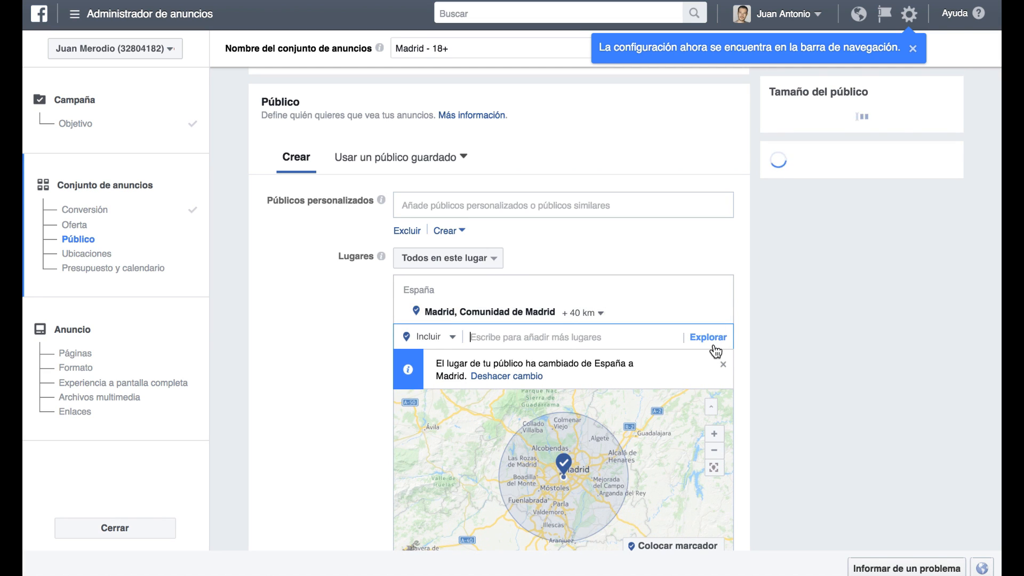
{"action": "left_click", "coordinate": [599, 313]}
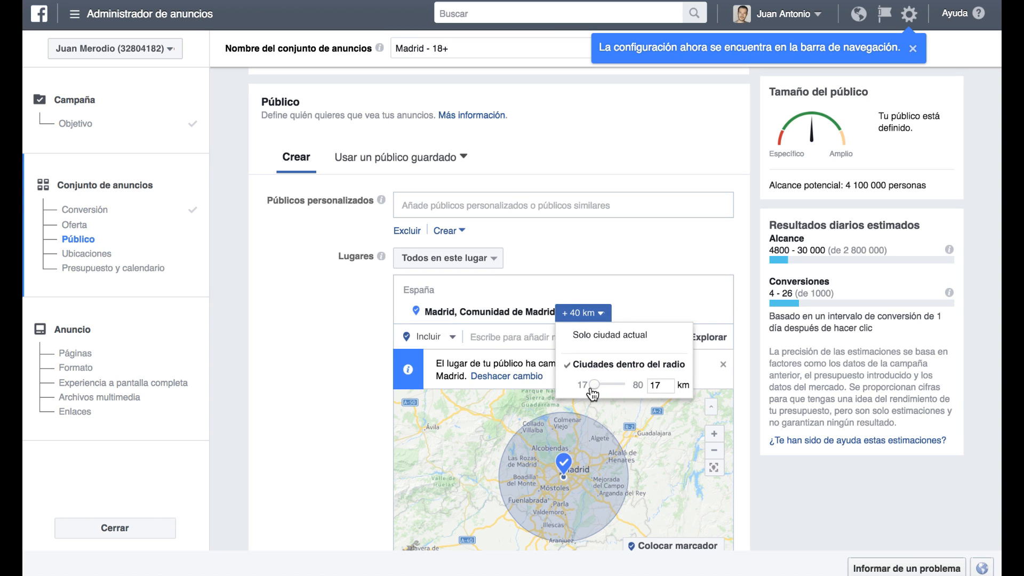
{"action": "left_click", "coordinate": [350, 384]}
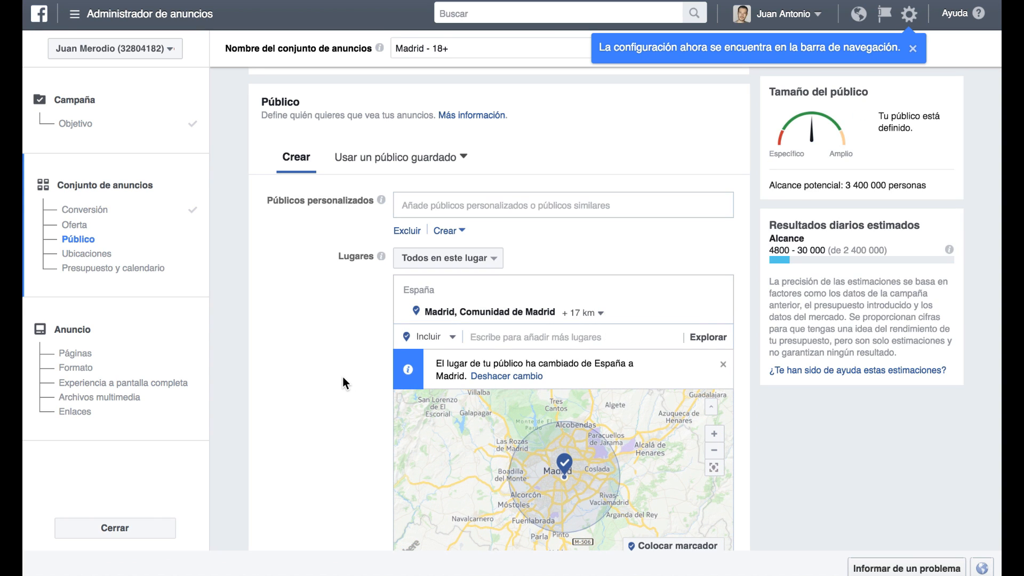
Set the audience's maximum age to 29 and limit the gender to Mujeres
{"action": "scroll", "coordinate": [343, 377], "scroll_direction": "down", "scroll_amount": 2}
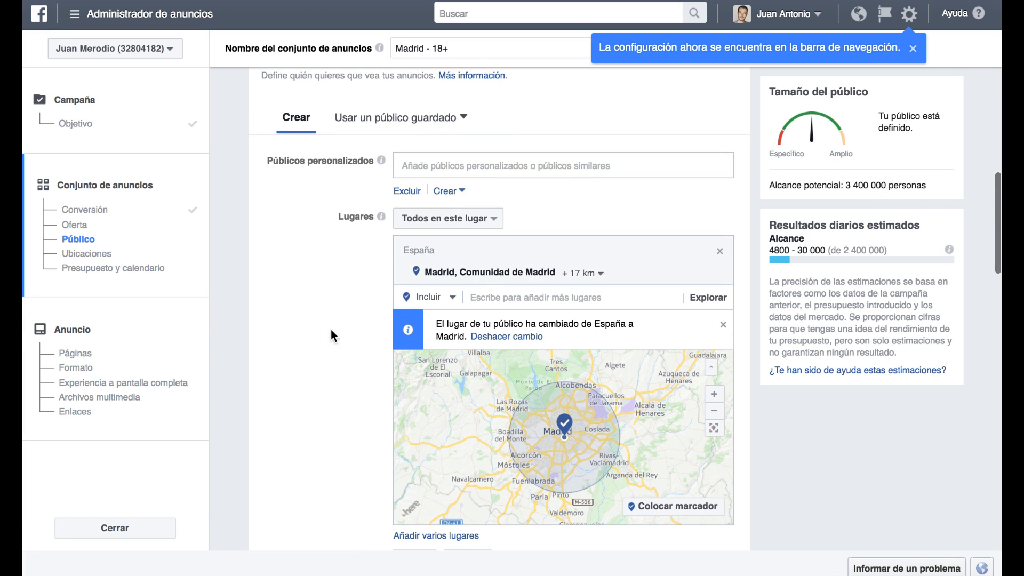
{"action": "scroll", "coordinate": [377, 392], "scroll_direction": "down", "scroll_amount": 3}
{"action": "scroll", "coordinate": [377, 397], "scroll_direction": "down", "scroll_amount": 1}
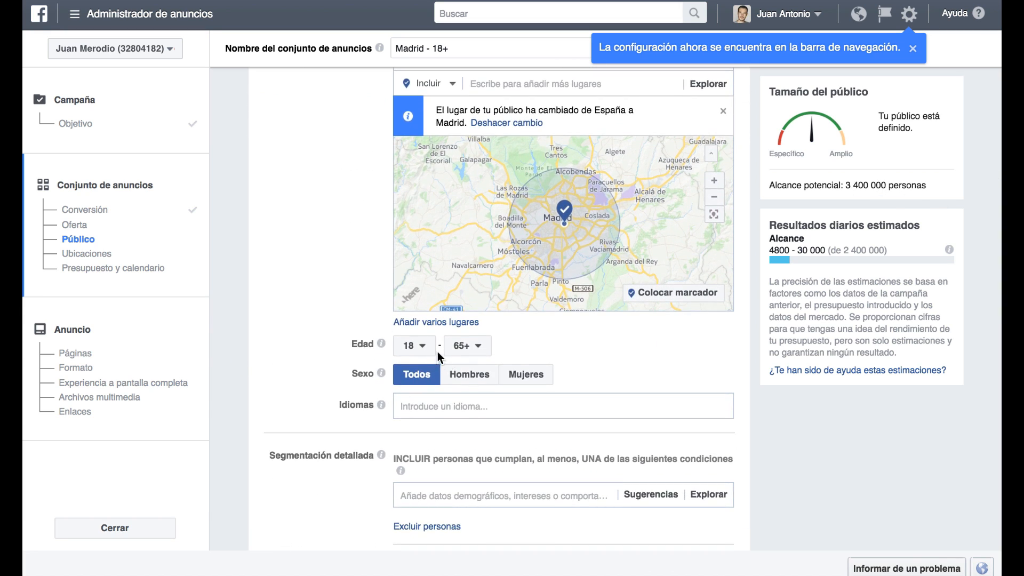
{"action": "left_click", "coordinate": [465, 345]}
{"action": "scroll", "coordinate": [493, 231], "scroll_direction": "up", "scroll_amount": 6}
{"action": "scroll", "coordinate": [492, 230], "scroll_direction": "up", "scroll_amount": 4}
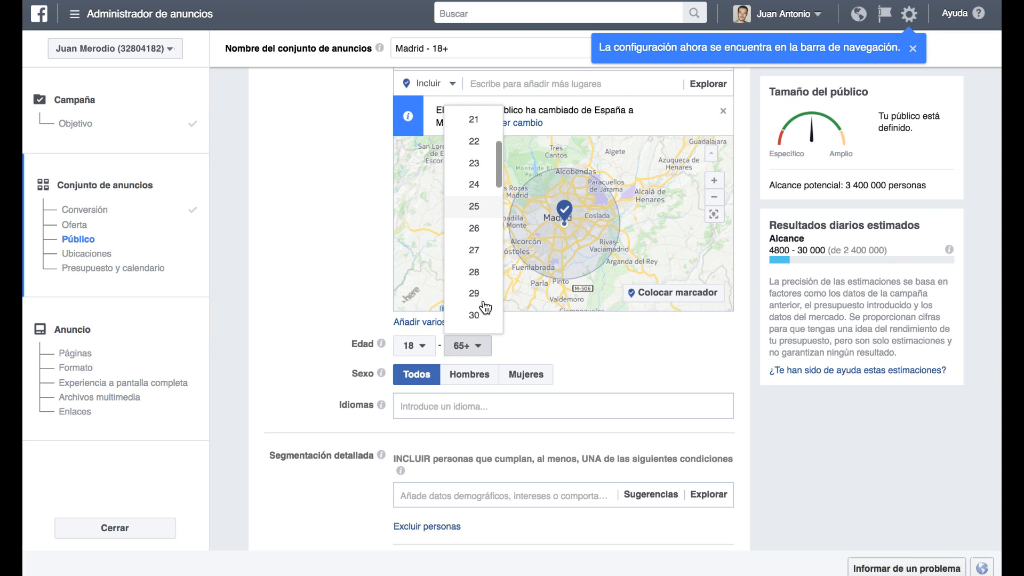
{"action": "left_click", "coordinate": [475, 295]}
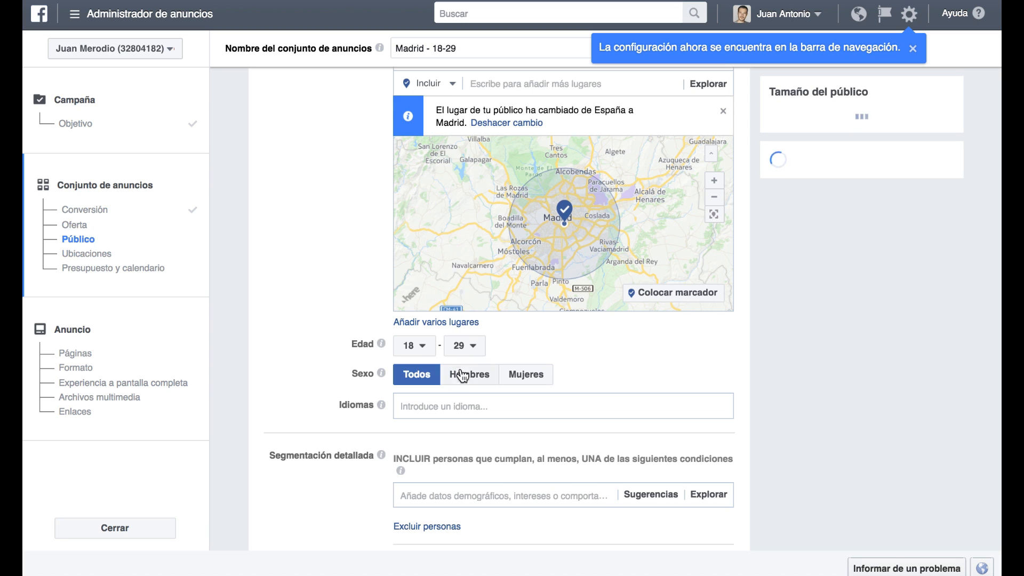
{"action": "left_click", "coordinate": [537, 379]}
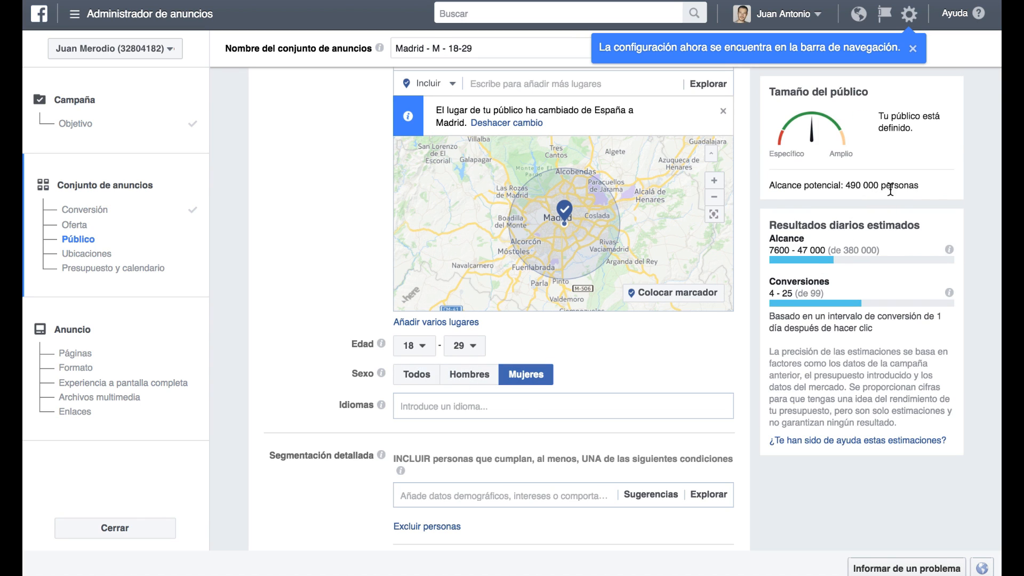
{"action": "left_click_drag", "start_coordinate": [918, 185], "coordinate": [848, 185]}
Add the interest "Perros" to the audience's detailed targeting
{"action": "scroll", "coordinate": [581, 410], "scroll_direction": "down", "scroll_amount": 5}
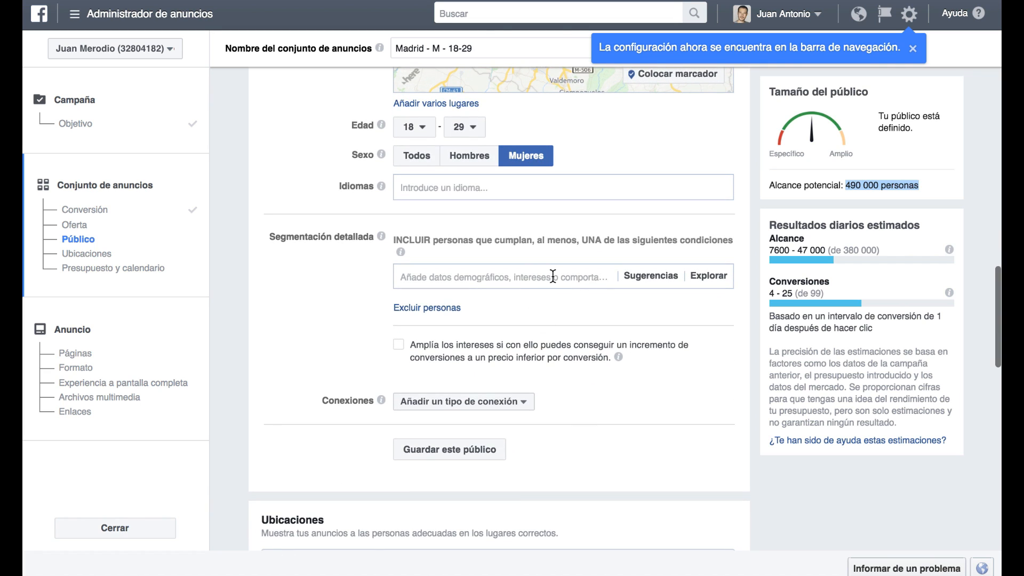
{"action": "left_click", "coordinate": [484, 272]}
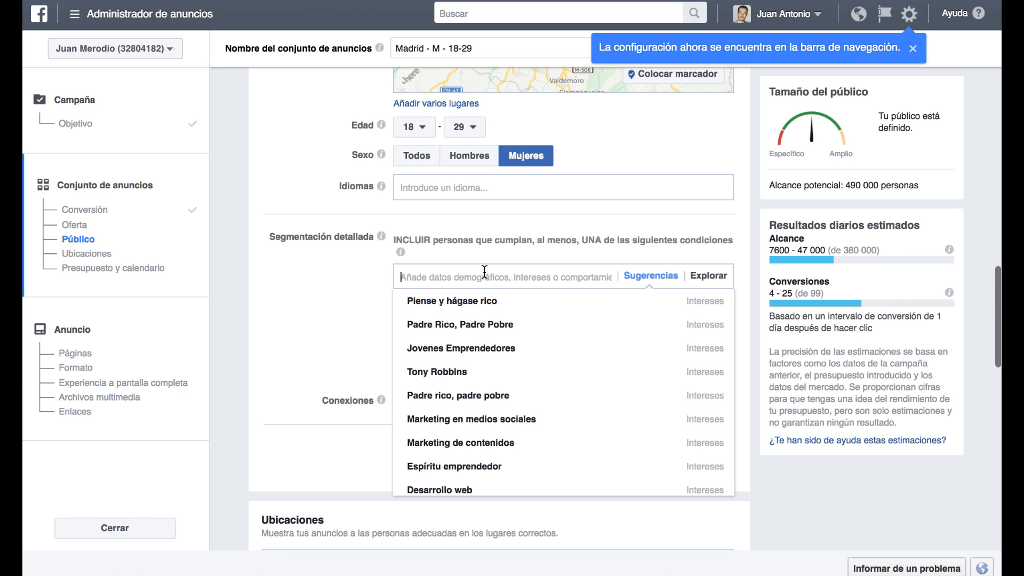
{"action": "type", "text": "per"}
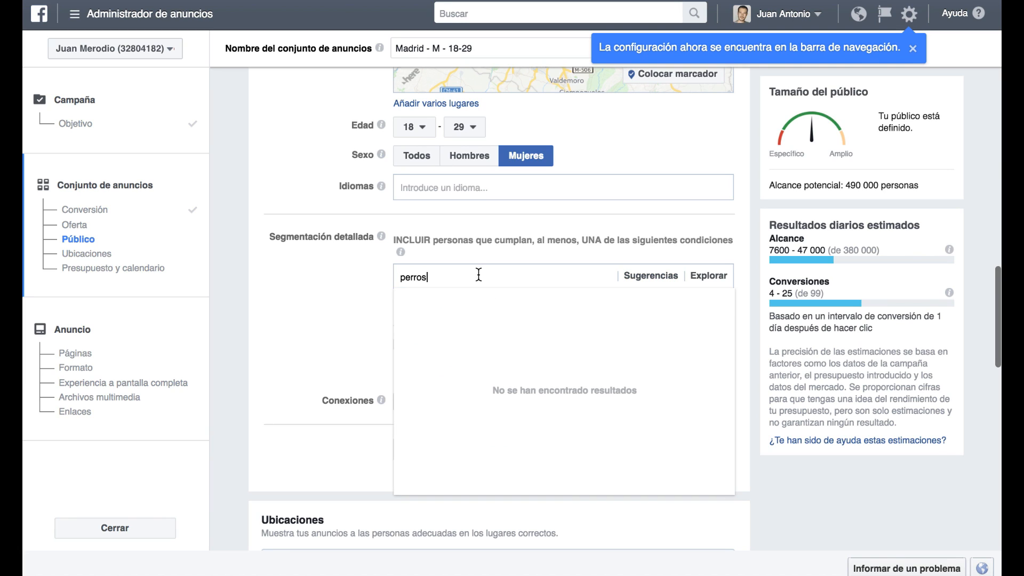
{"action": "type", "text": "ros"}
{"action": "key", "text": "BackSpace"}
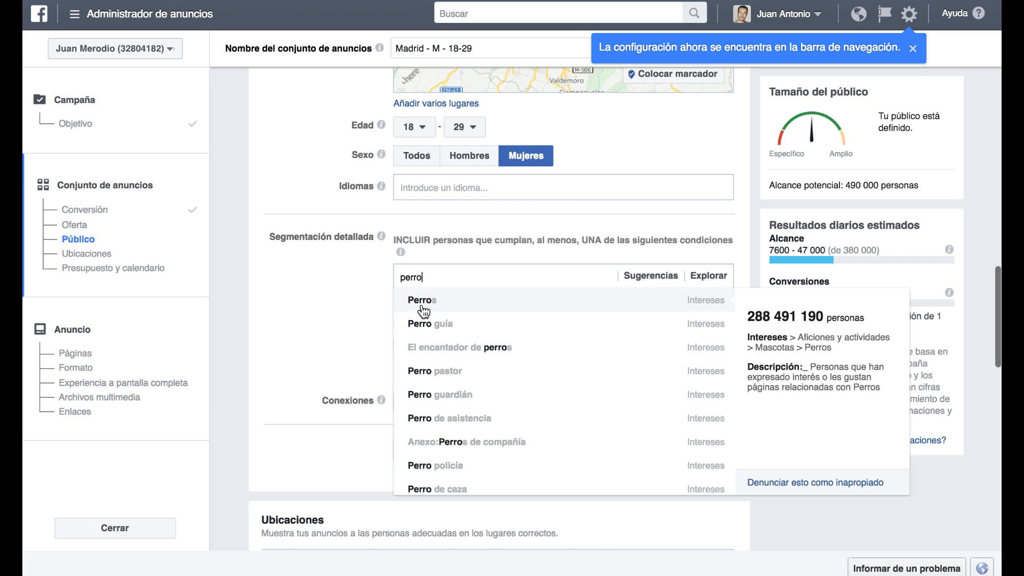
{"action": "left_click", "coordinate": [423, 302]}
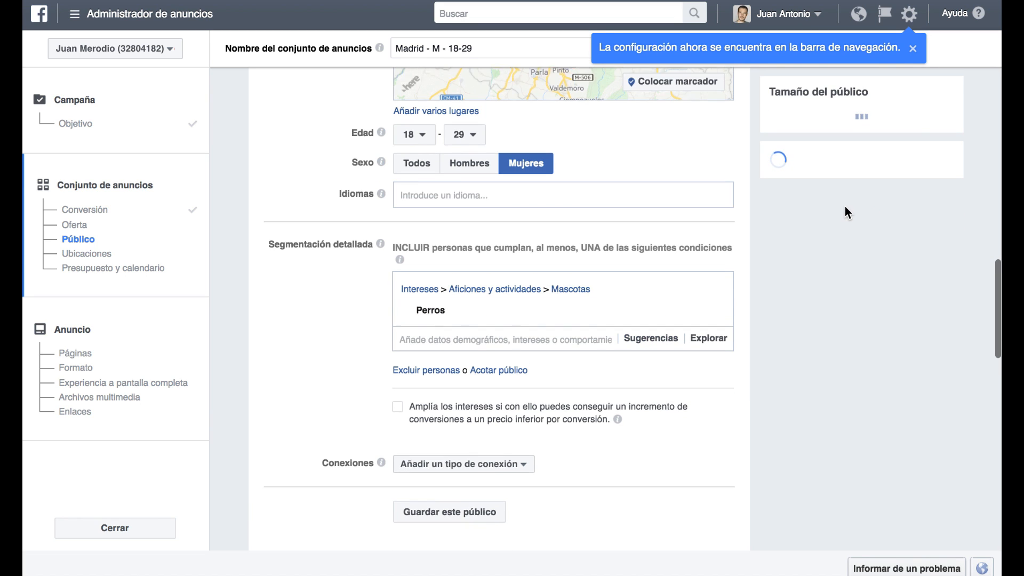
Switch the placements to manual editing and exclude the Instagram, Audience Network and Facebook platforms
{"action": "scroll", "coordinate": [845, 206], "scroll_direction": "up", "scroll_amount": 5}
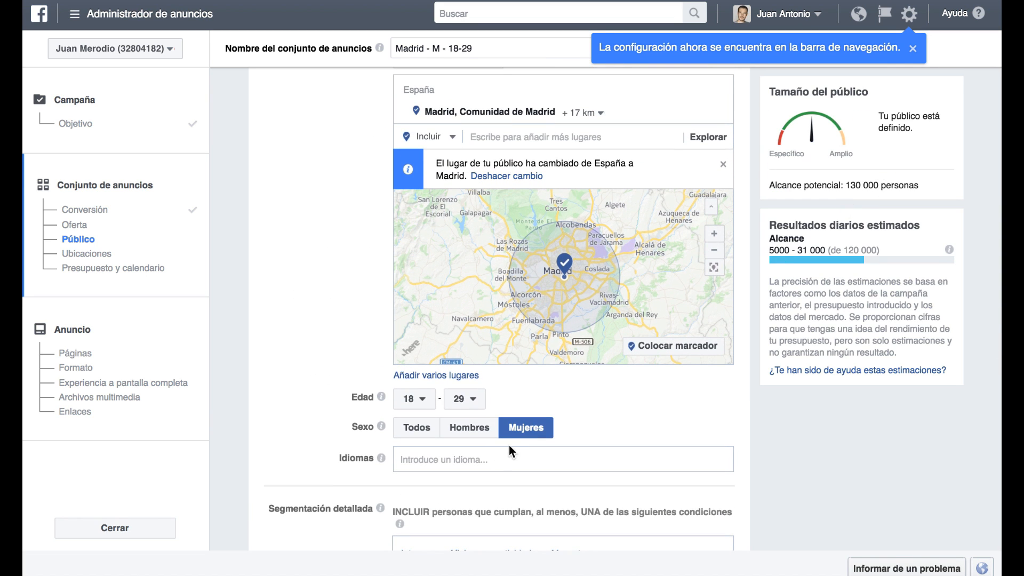
{"action": "scroll", "coordinate": [509, 445], "scroll_direction": "down", "scroll_amount": 10}
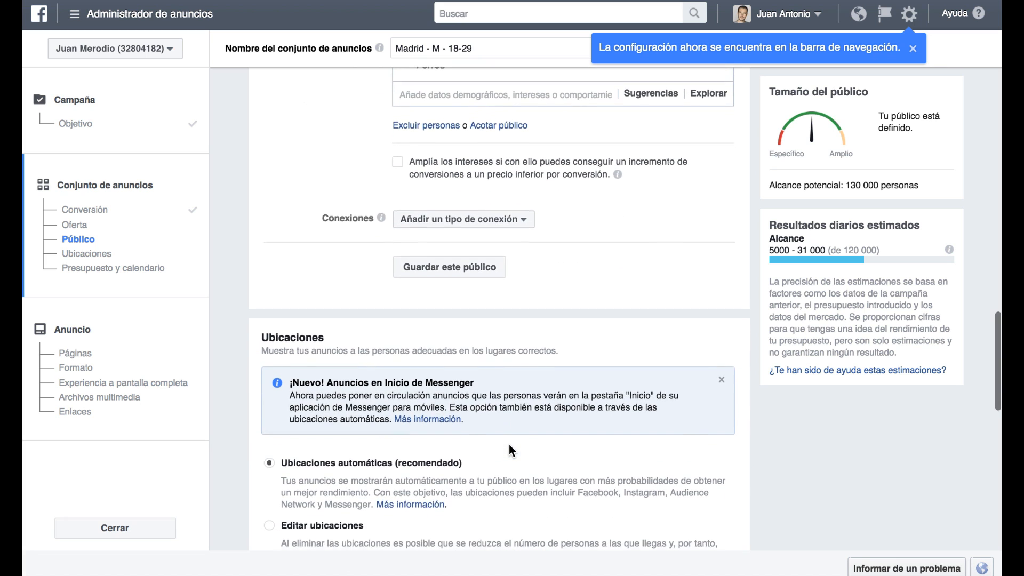
{"action": "scroll", "coordinate": [509, 444], "scroll_direction": "down", "scroll_amount": 4}
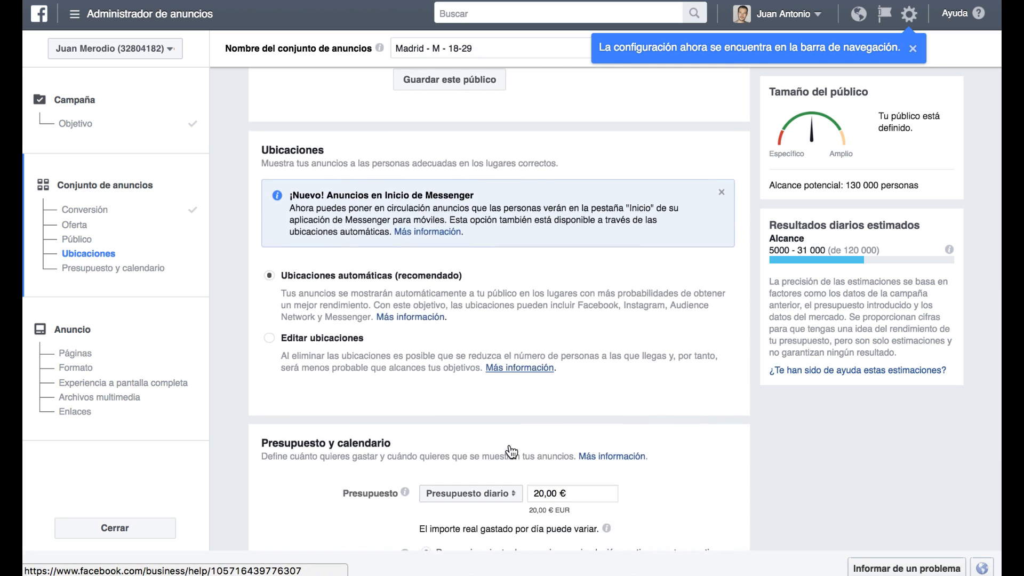
{"action": "scroll", "coordinate": [511, 451], "scroll_direction": "down", "scroll_amount": 2}
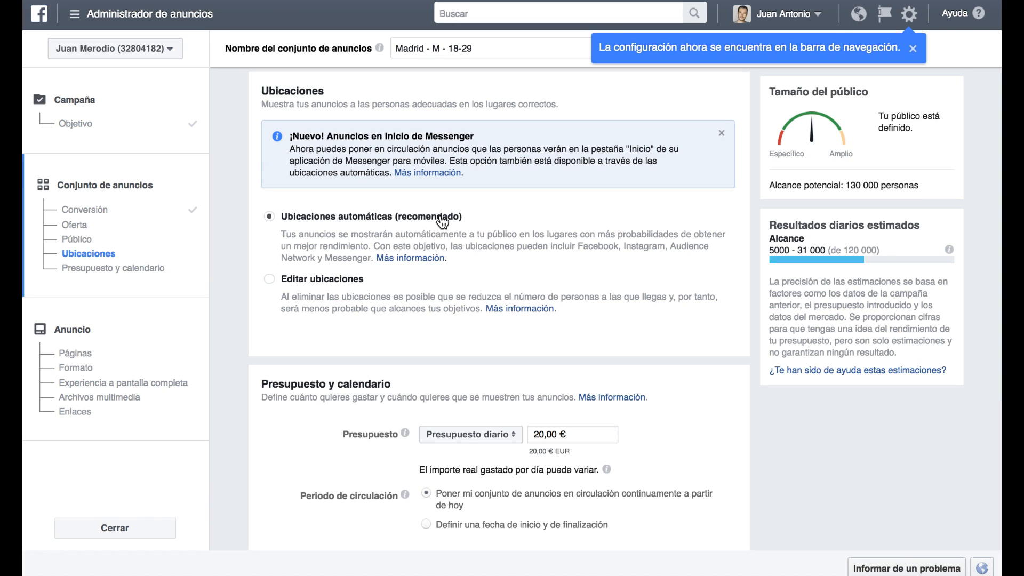
{"action": "left_click", "coordinate": [270, 279]}
{"action": "scroll", "coordinate": [272, 280], "scroll_direction": "down", "scroll_amount": 3}
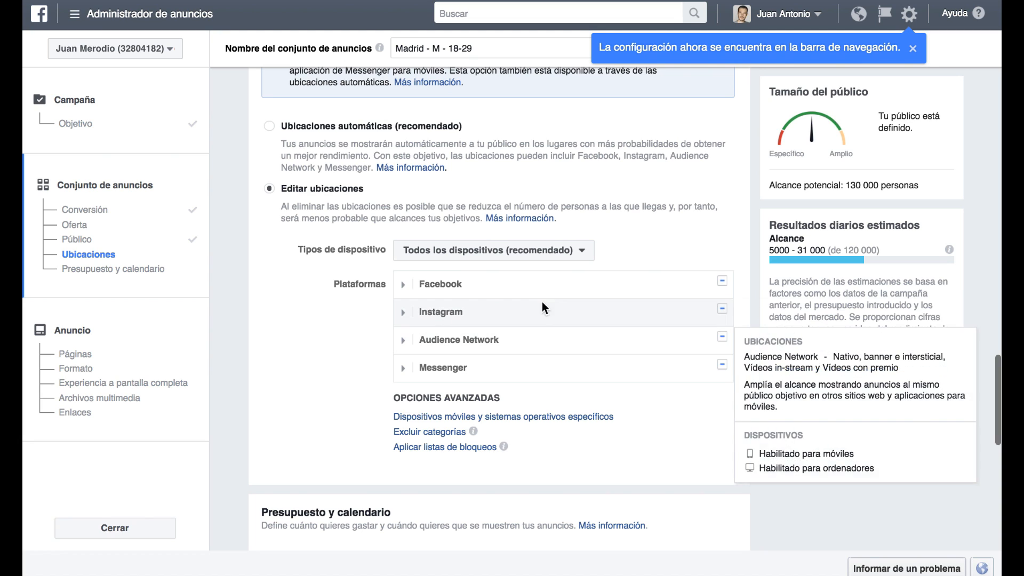
{"action": "left_click", "coordinate": [721, 310]}
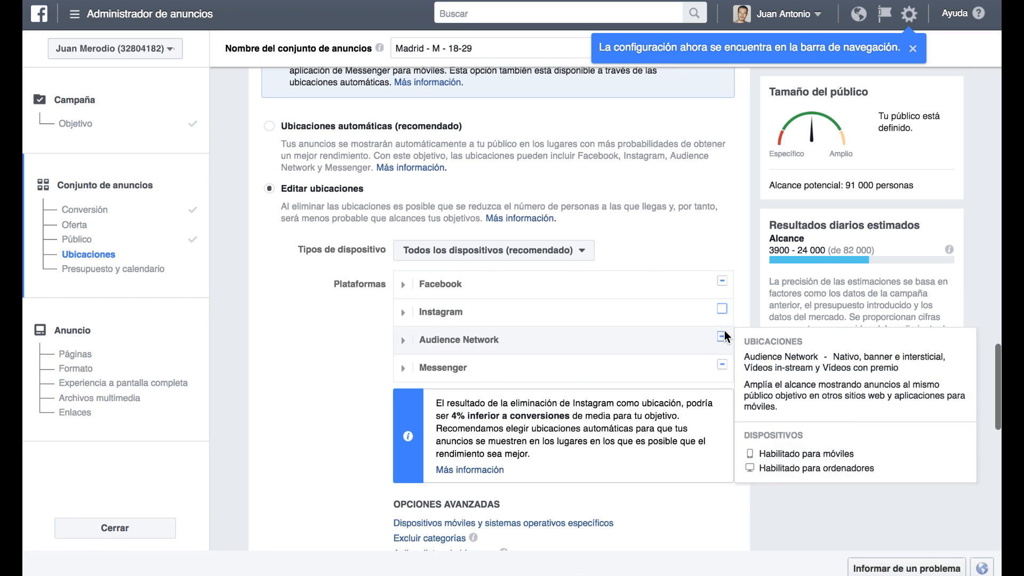
{"action": "left_click", "coordinate": [722, 336]}
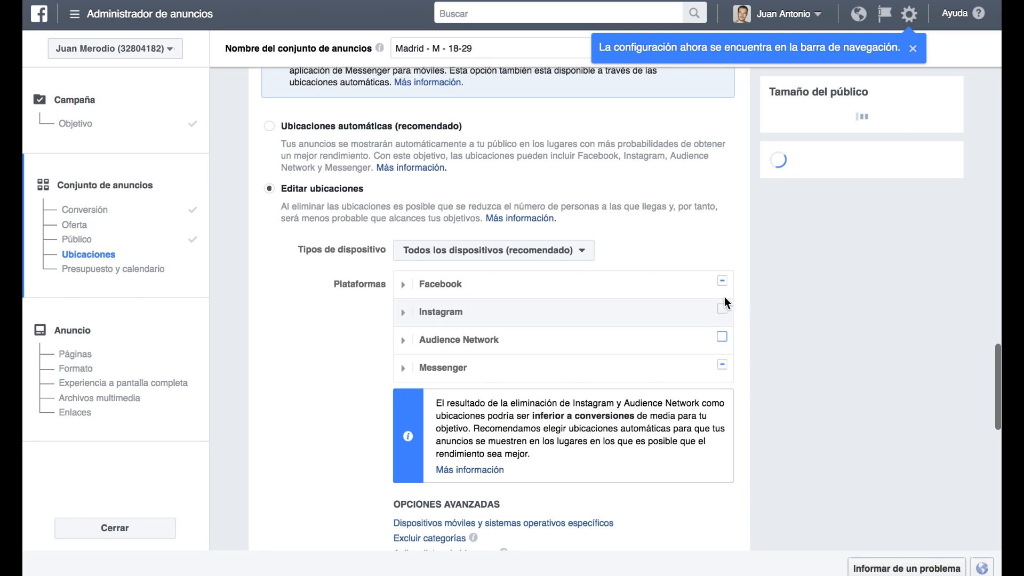
{"action": "left_click", "coordinate": [722, 280]}
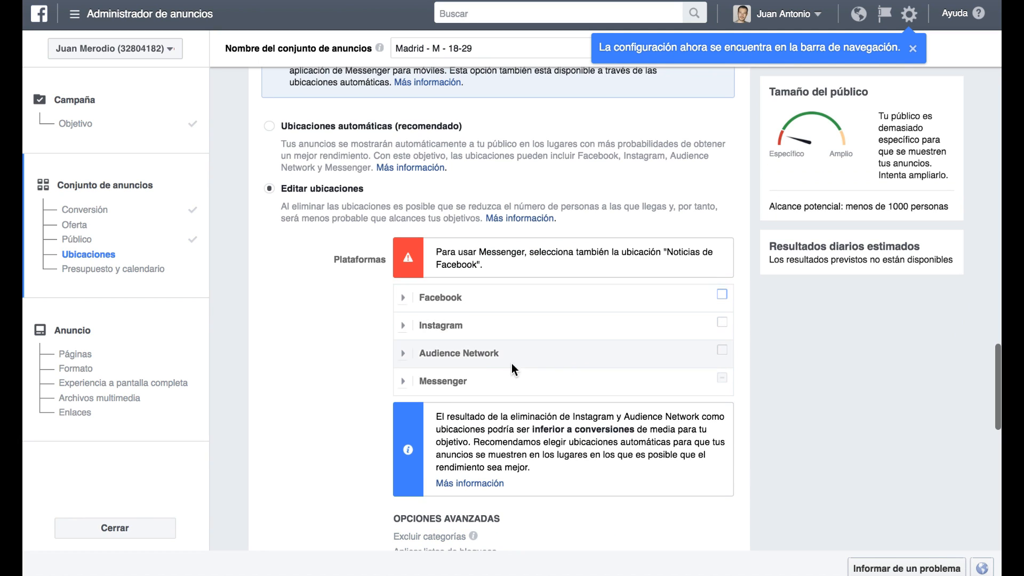
{"action": "left_click", "coordinate": [411, 382]}
{"action": "scroll", "coordinate": [411, 382], "scroll_direction": "down", "scroll_amount": 2}
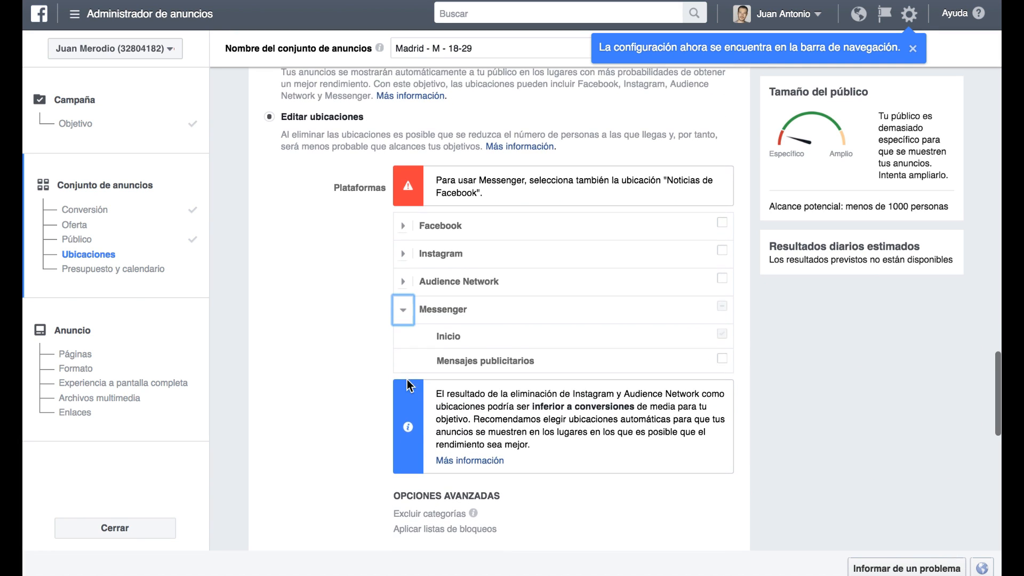
{"action": "left_click", "coordinate": [722, 358]}
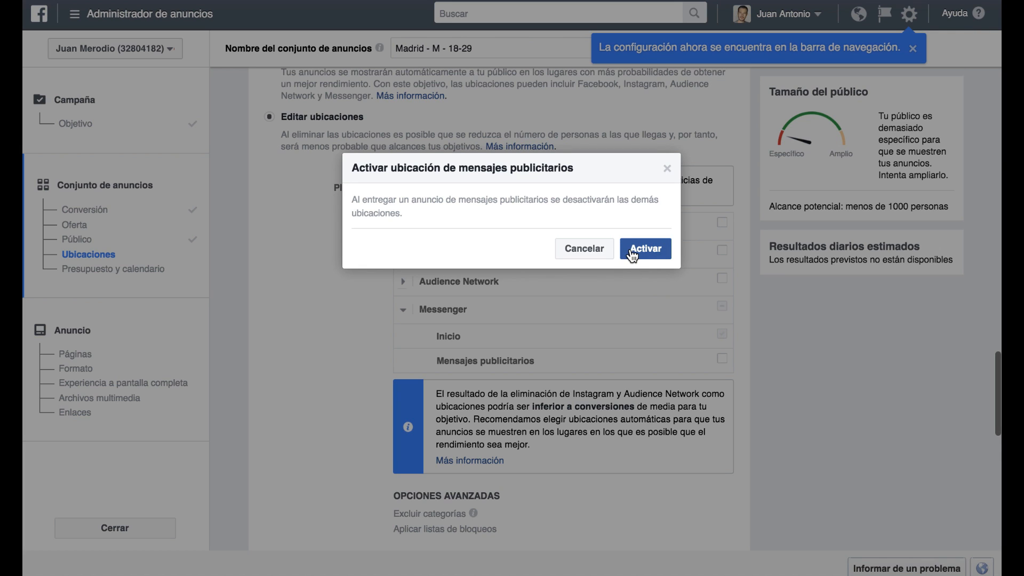
{"action": "left_click", "coordinate": [667, 169]}
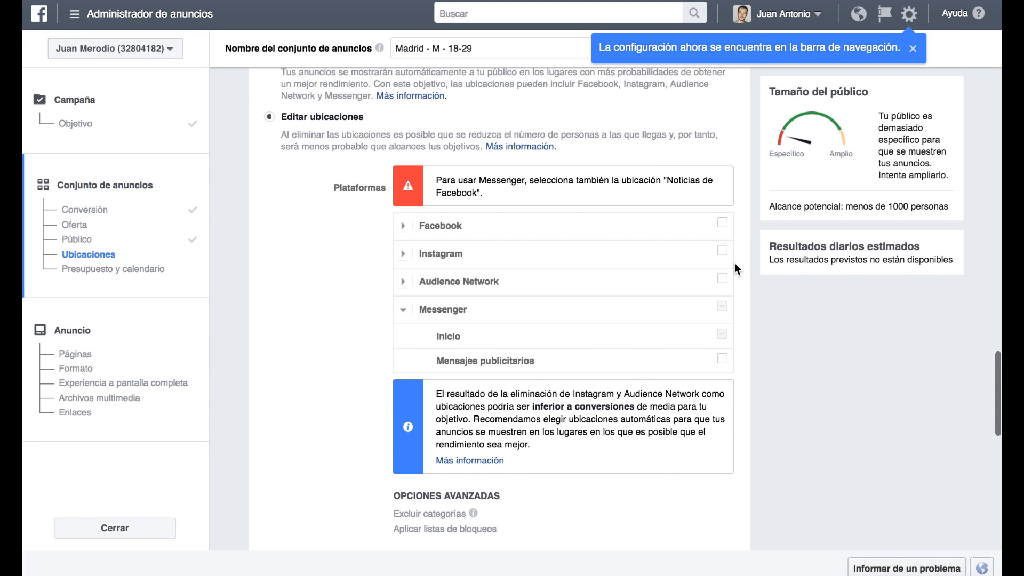
Include the Facebook platform in the placements with only Noticias, excluding Artículos instantáneos and Columna derecha
{"action": "left_click", "coordinate": [720, 223]}
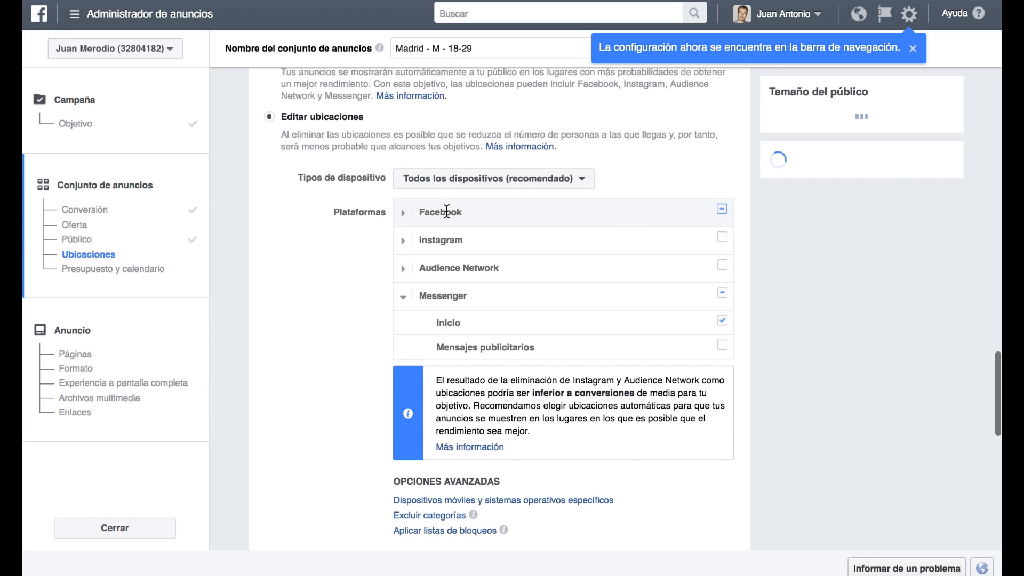
{"action": "left_click", "coordinate": [404, 214]}
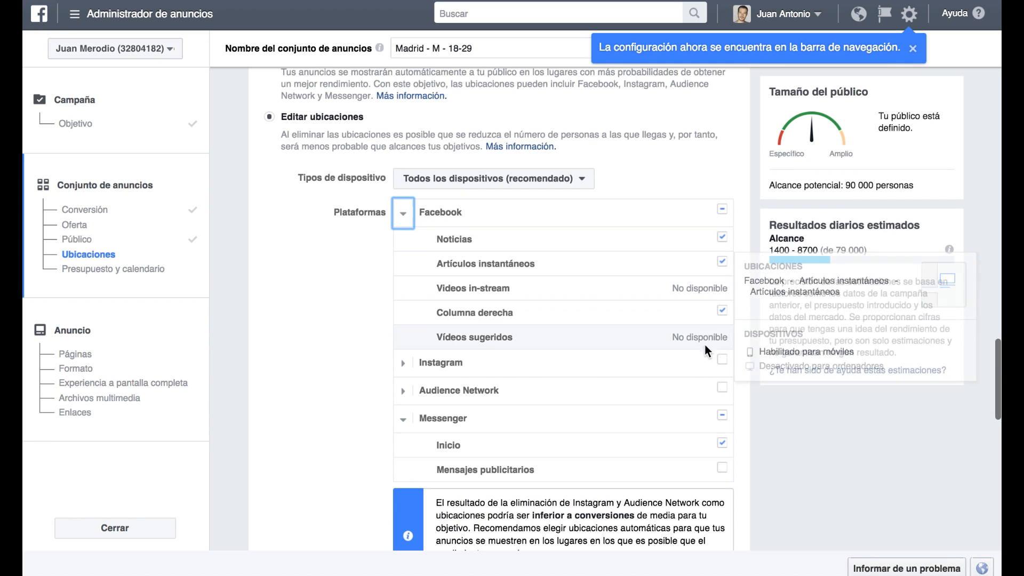
{"action": "left_click", "coordinate": [722, 262]}
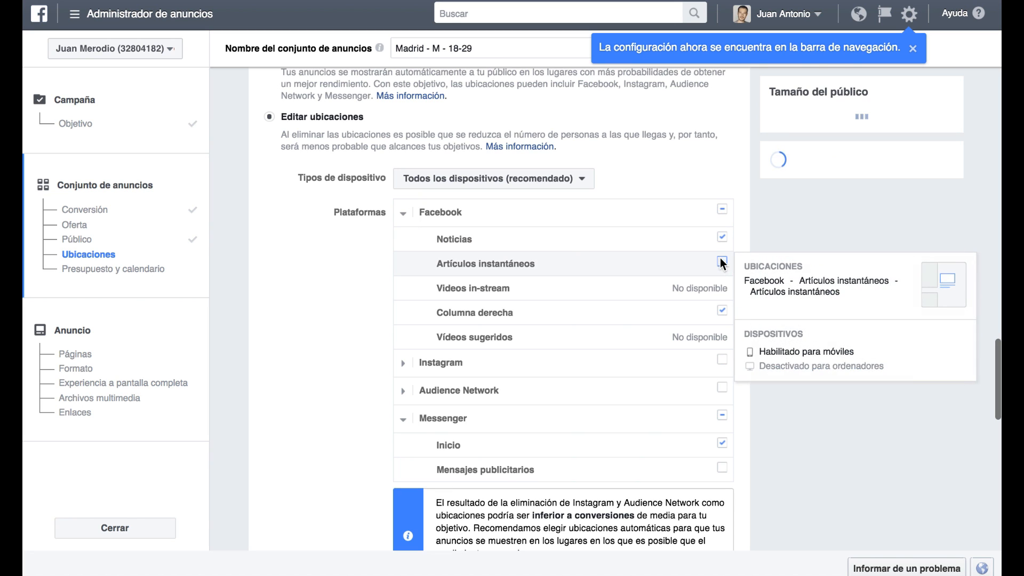
{"action": "left_click", "coordinate": [722, 311]}
Examine the remaining placement options, the available budget types and the run period of the ad set
{"action": "scroll", "coordinate": [687, 379], "scroll_direction": "down", "scroll_amount": 1}
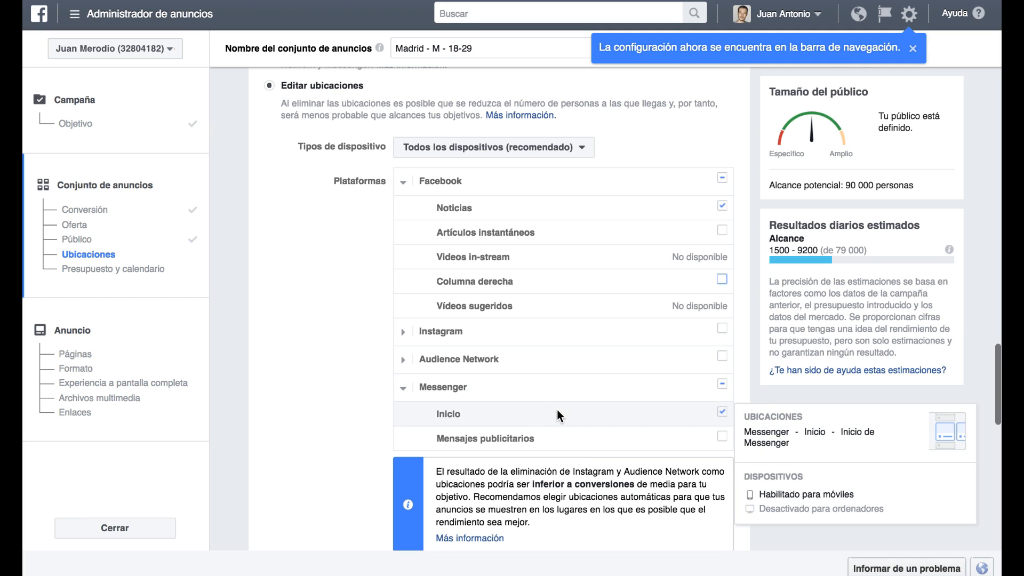
{"action": "scroll", "coordinate": [557, 414], "scroll_direction": "down", "scroll_amount": 3}
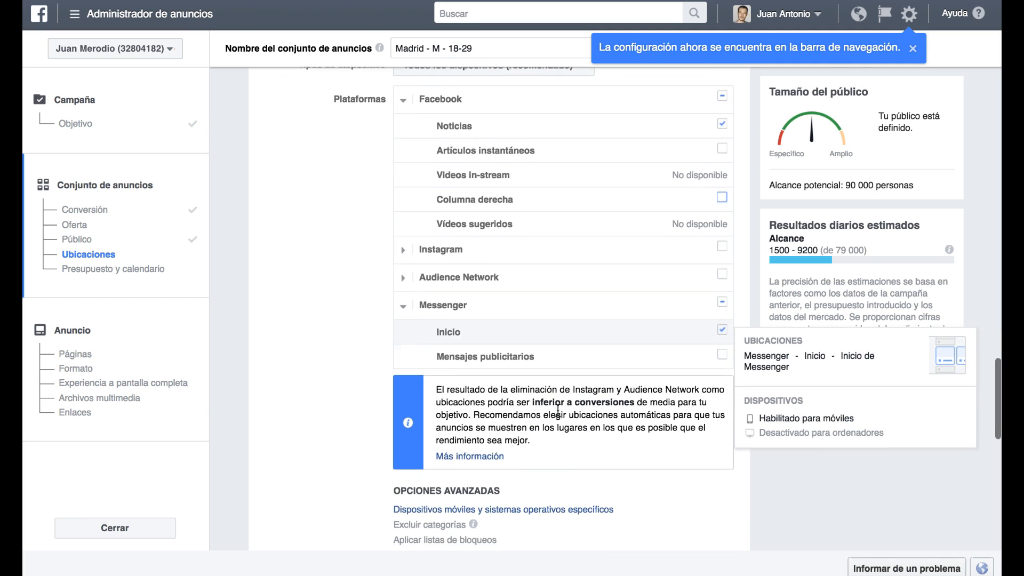
{"action": "scroll", "coordinate": [557, 410], "scroll_direction": "down", "scroll_amount": 6}
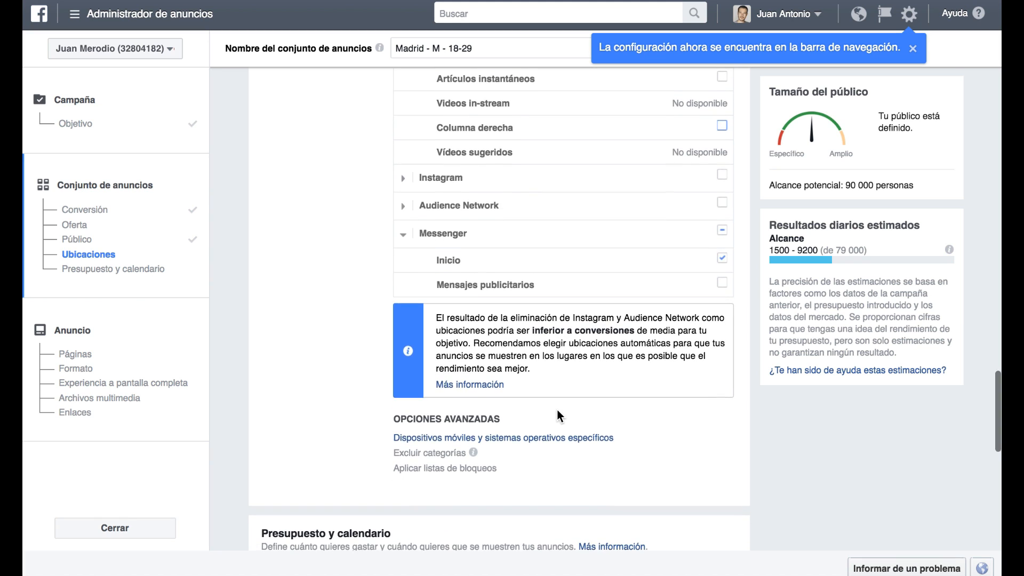
{"action": "scroll", "coordinate": [556, 409], "scroll_direction": "down", "scroll_amount": 7}
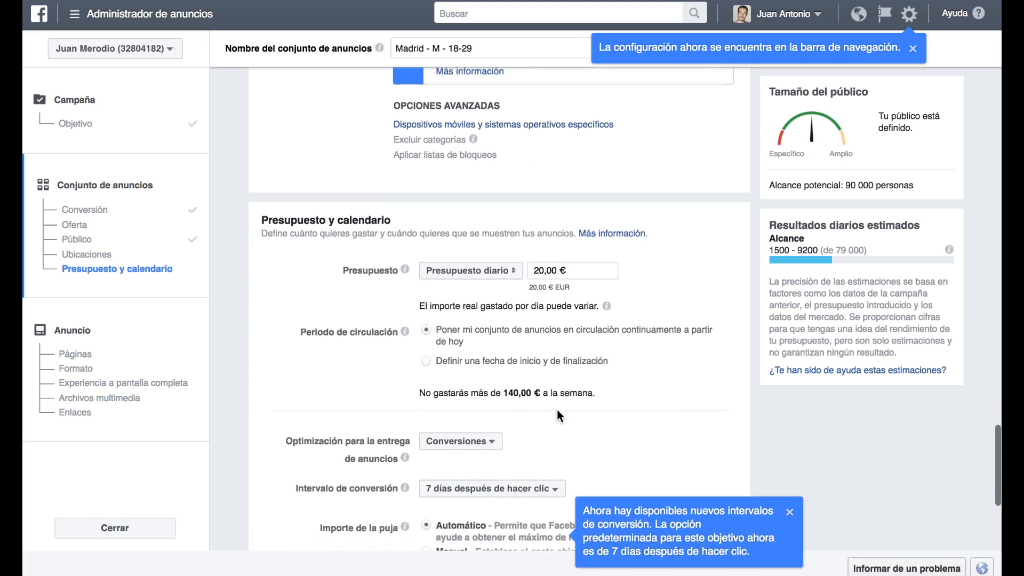
{"action": "left_click", "coordinate": [515, 272]}
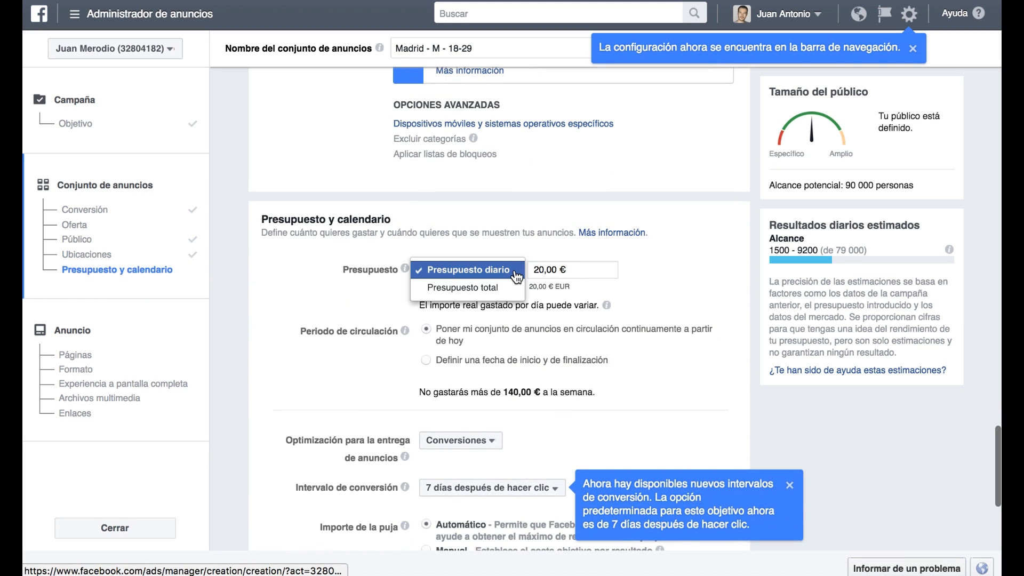
{"action": "left_click", "coordinate": [644, 270]}
{"action": "scroll", "coordinate": [545, 288], "scroll_direction": "down", "scroll_amount": 3}
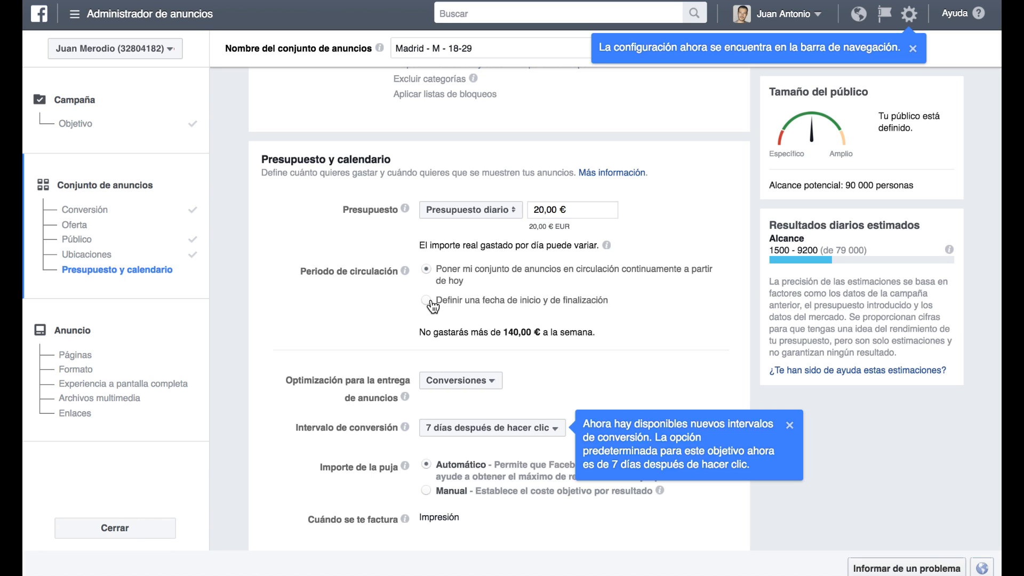
{"action": "scroll", "coordinate": [471, 309], "scroll_direction": "down", "scroll_amount": 8}
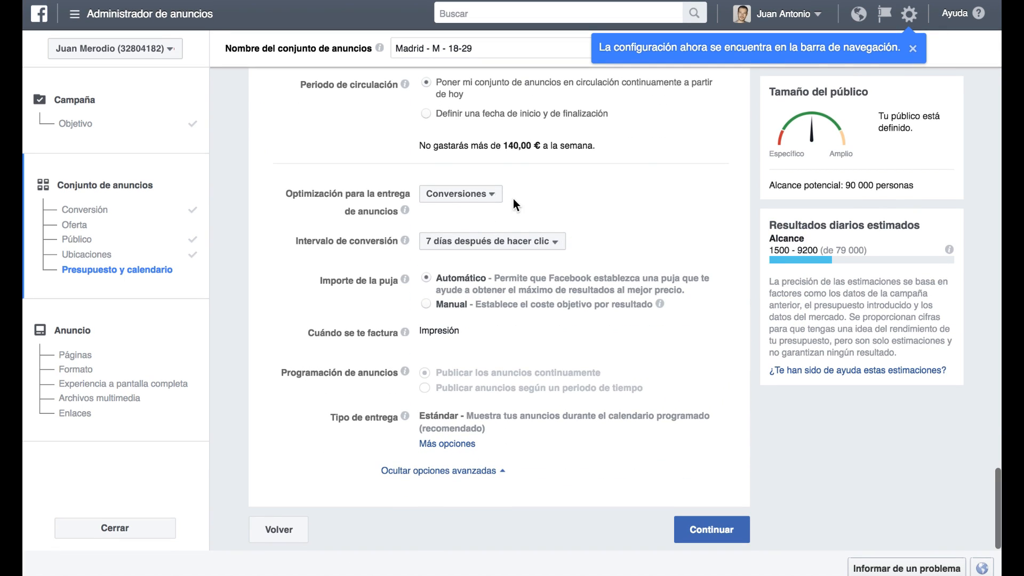
Optimise the ad delivery for Impresiones and set a manual bid of 1,08 € per 1000 impressions
{"action": "left_click", "coordinate": [485, 195]}
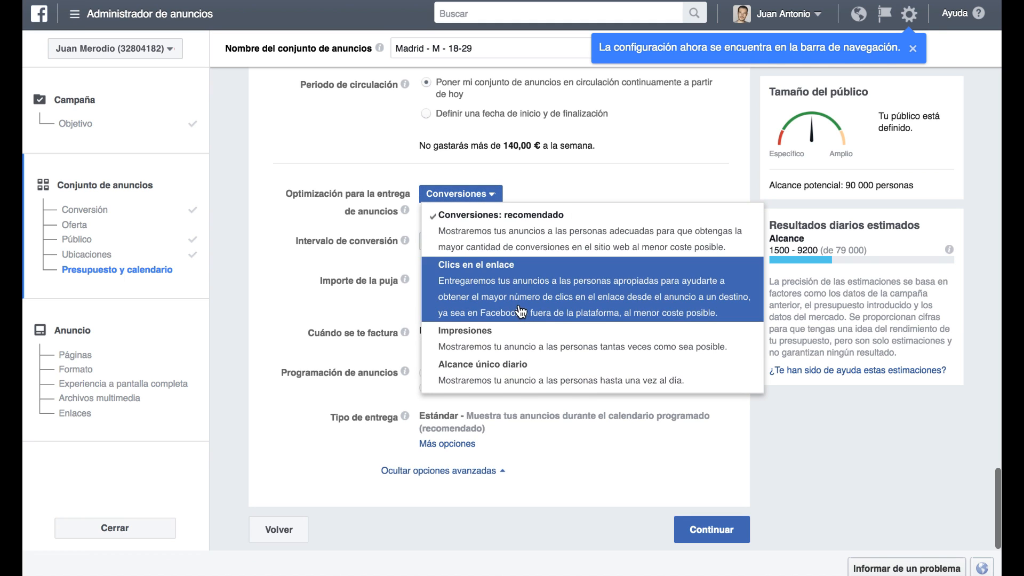
{"action": "left_click", "coordinate": [504, 341]}
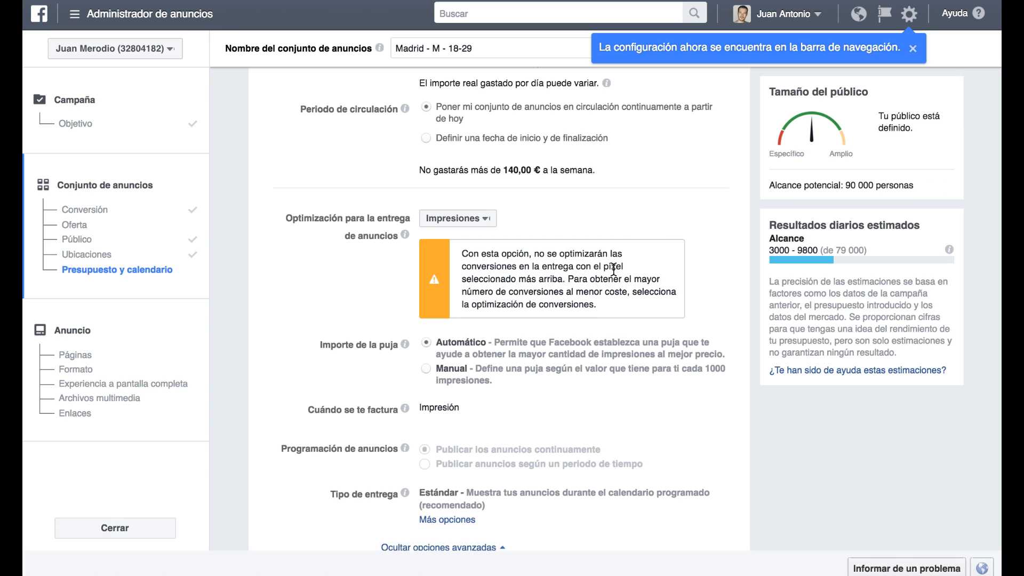
{"action": "left_click", "coordinate": [429, 371]}
{"action": "scroll", "coordinate": [523, 379], "scroll_direction": "down", "scroll_amount": 1}
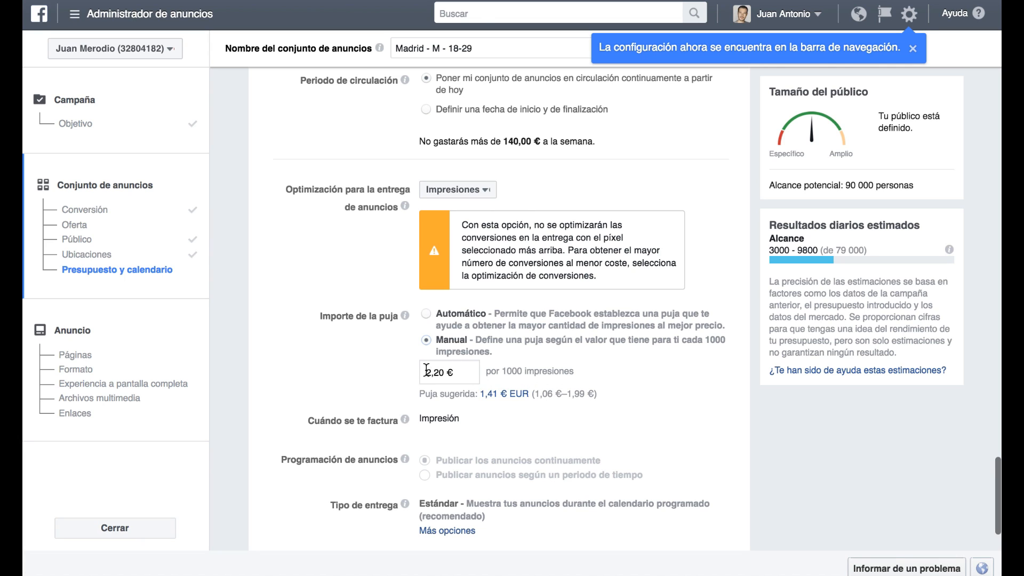
{"action": "left_click_drag", "start_coordinate": [446, 372], "coordinate": [415, 370]}
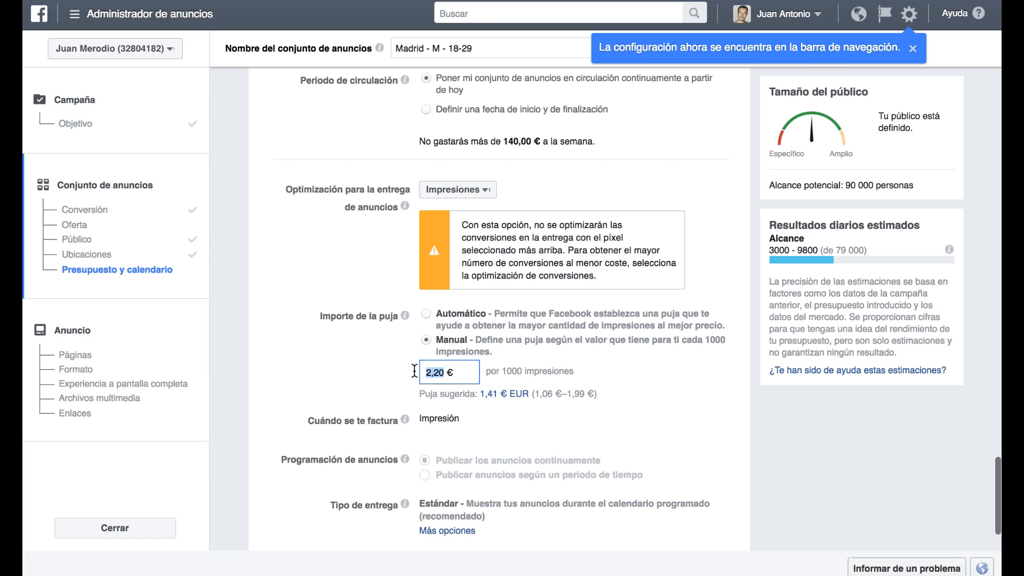
{"action": "type", "text": "1"}
{"action": "scroll", "coordinate": [439, 379], "scroll_direction": "down", "scroll_amount": 3}
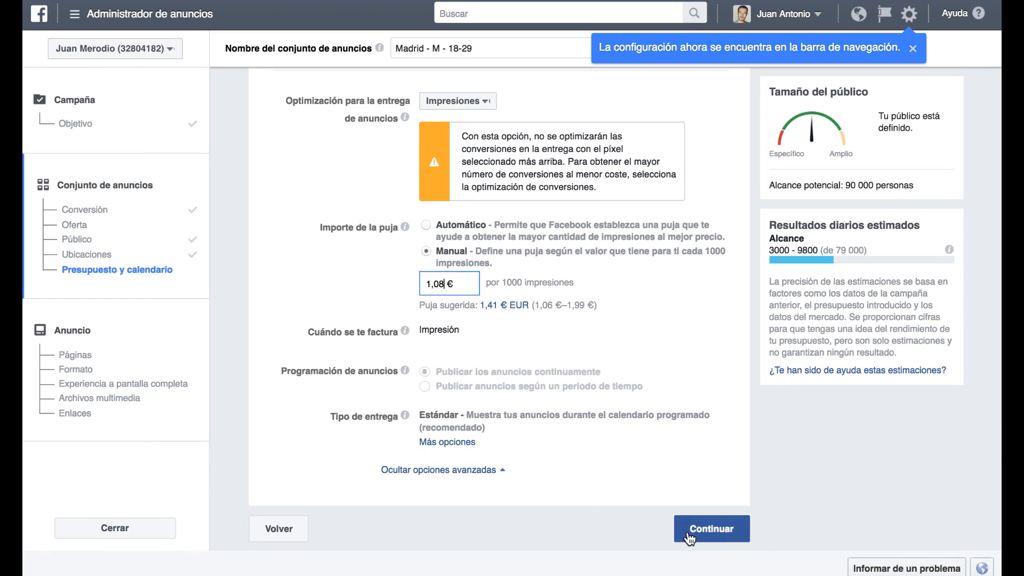
Continue to the ad setup and add the "ENERGÍA" image from the image library to the ad
{"action": "left_click", "coordinate": [692, 530]}
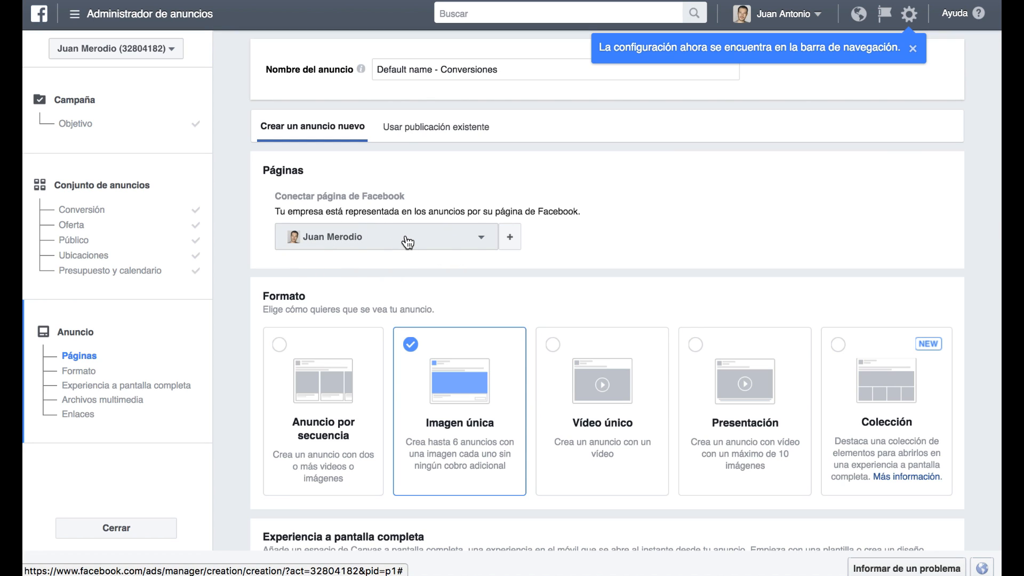
{"action": "scroll", "coordinate": [406, 240], "scroll_direction": "down", "scroll_amount": 3}
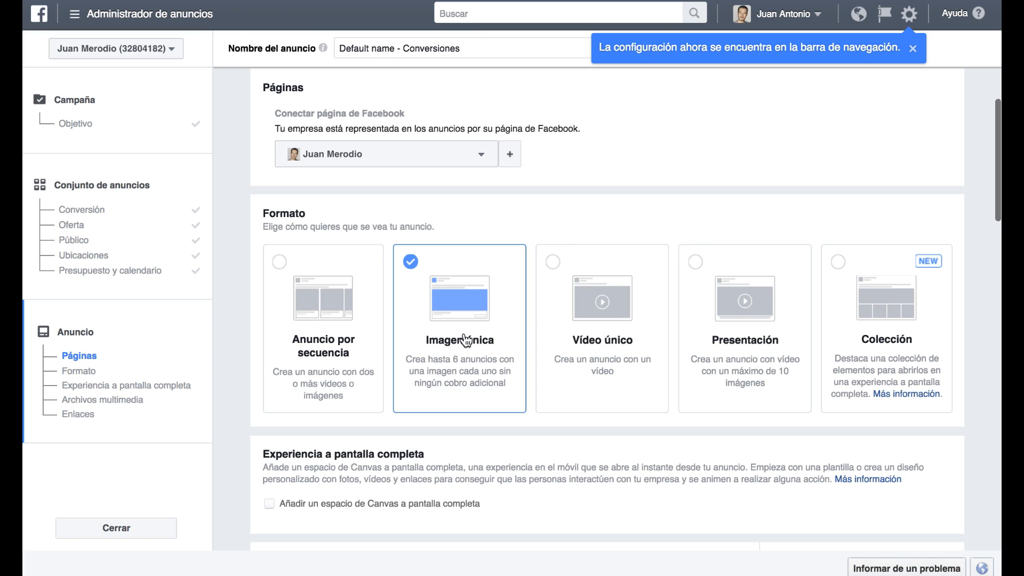
{"action": "scroll", "coordinate": [463, 336], "scroll_direction": "down", "scroll_amount": 5}
{"action": "scroll", "coordinate": [463, 333], "scroll_direction": "down", "scroll_amount": 4}
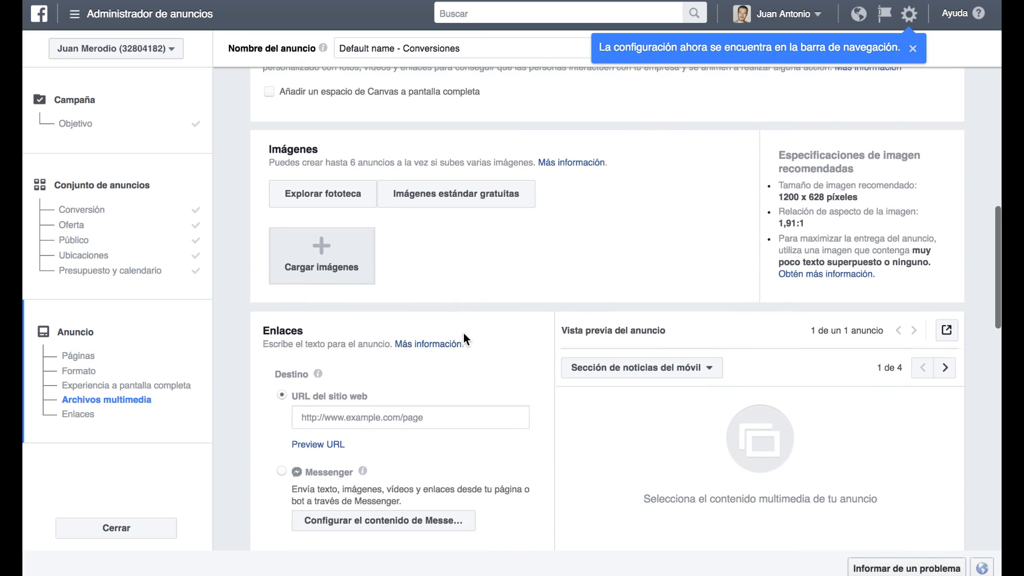
{"action": "left_click", "coordinate": [323, 196]}
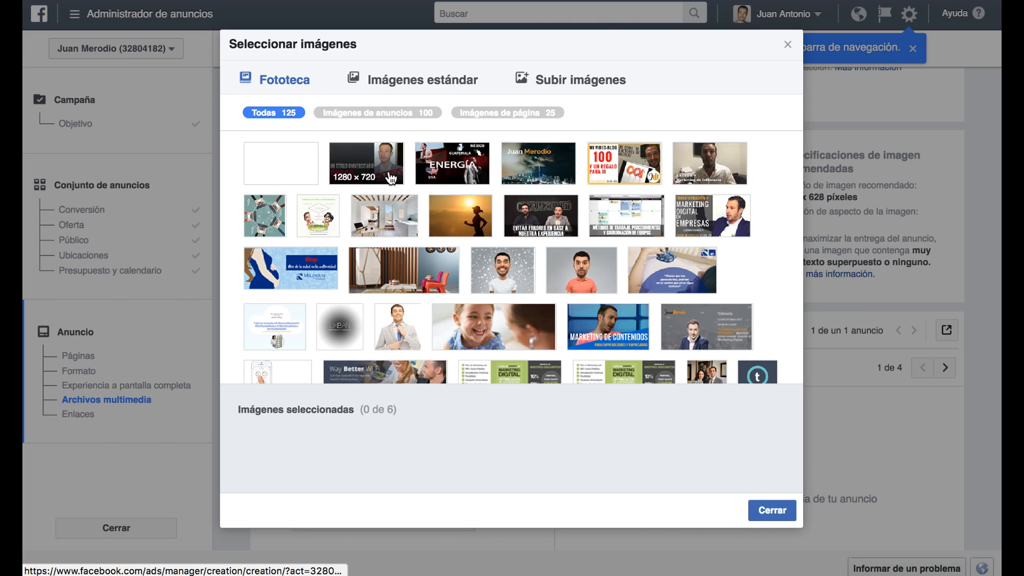
{"action": "left_click", "coordinate": [437, 169]}
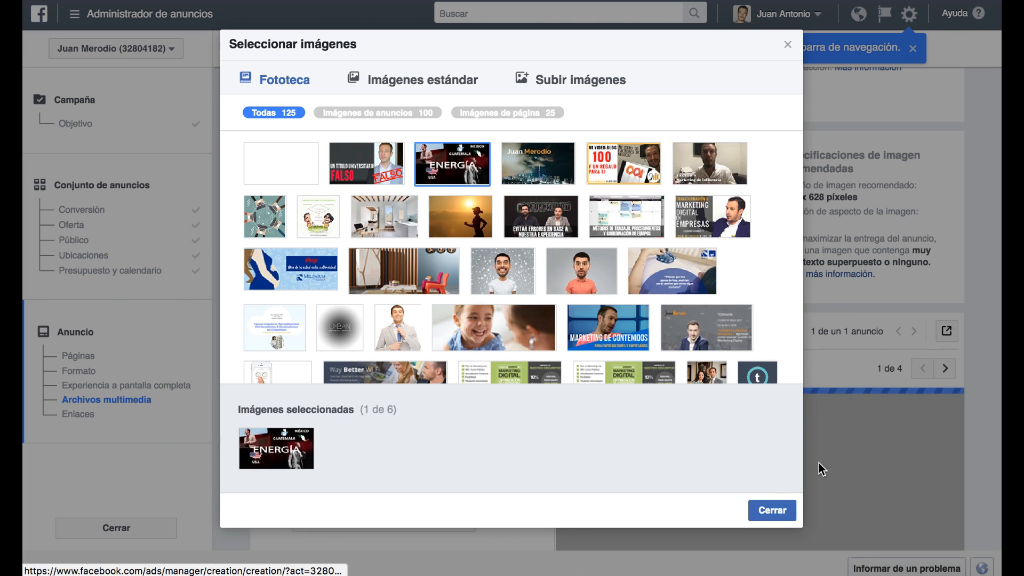
{"action": "left_click", "coordinate": [778, 510]}
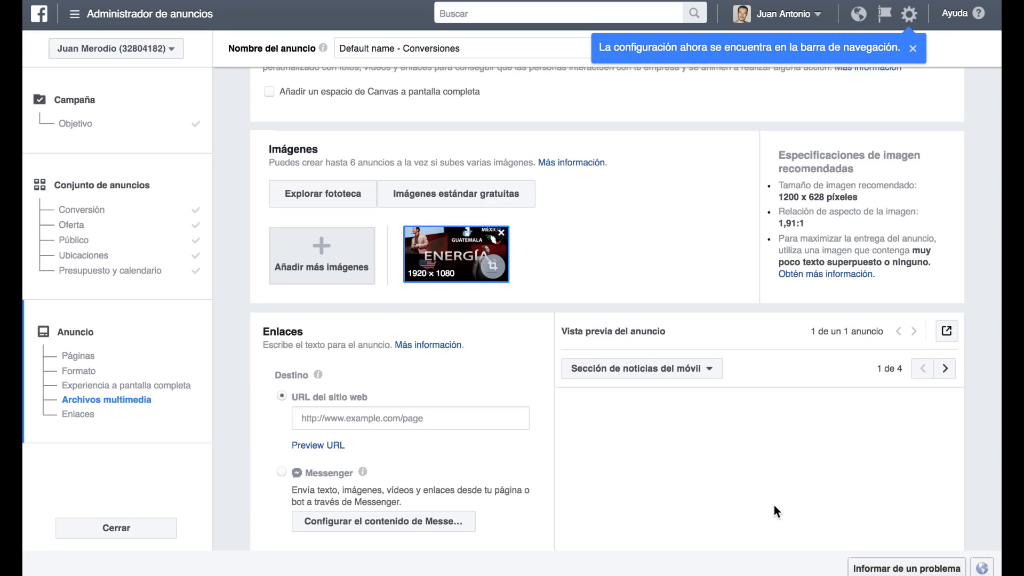
Set Messenger as the ad's destination and enter "Título 1" as its title
{"action": "scroll", "coordinate": [587, 169], "scroll_direction": "down", "scroll_amount": 3}
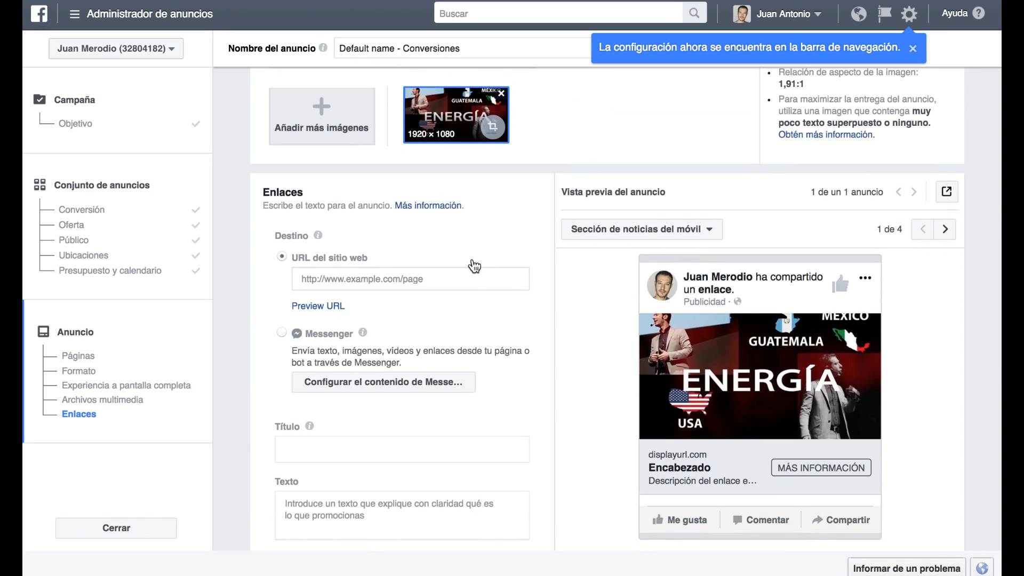
{"action": "left_click", "coordinate": [283, 335]}
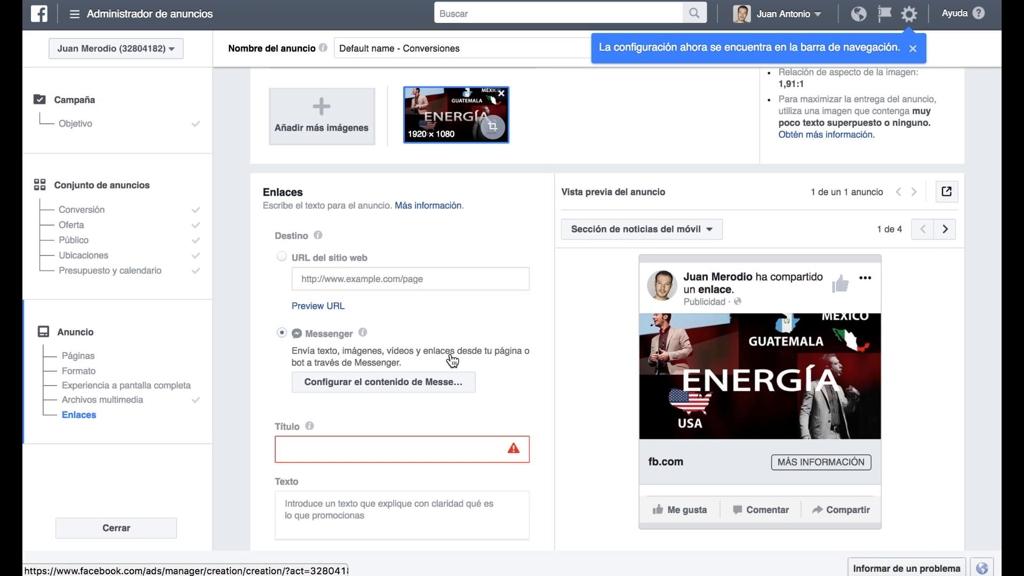
{"action": "scroll", "coordinate": [452, 361], "scroll_direction": "down", "scroll_amount": 3}
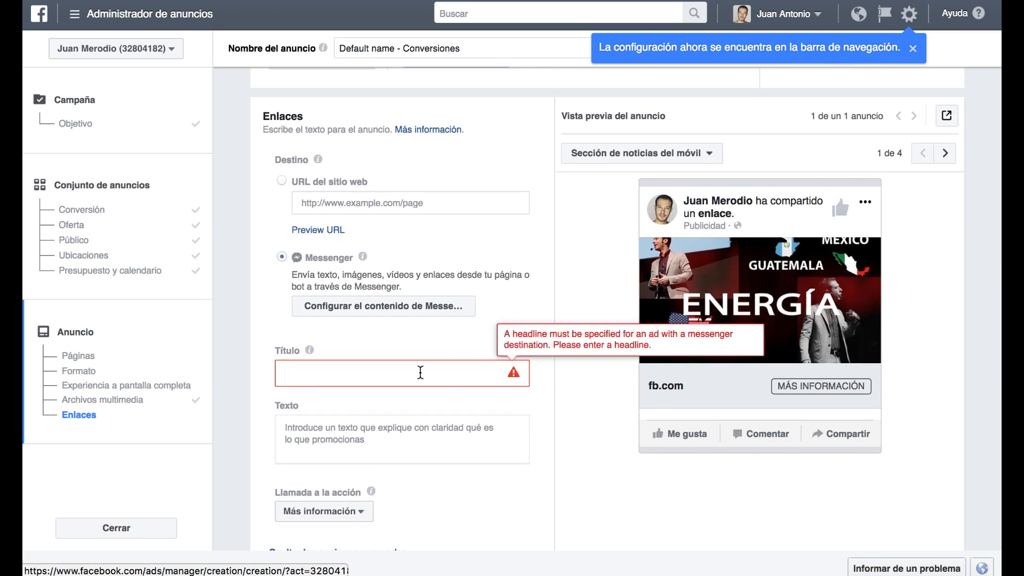
{"action": "left_click", "coordinate": [384, 377]}
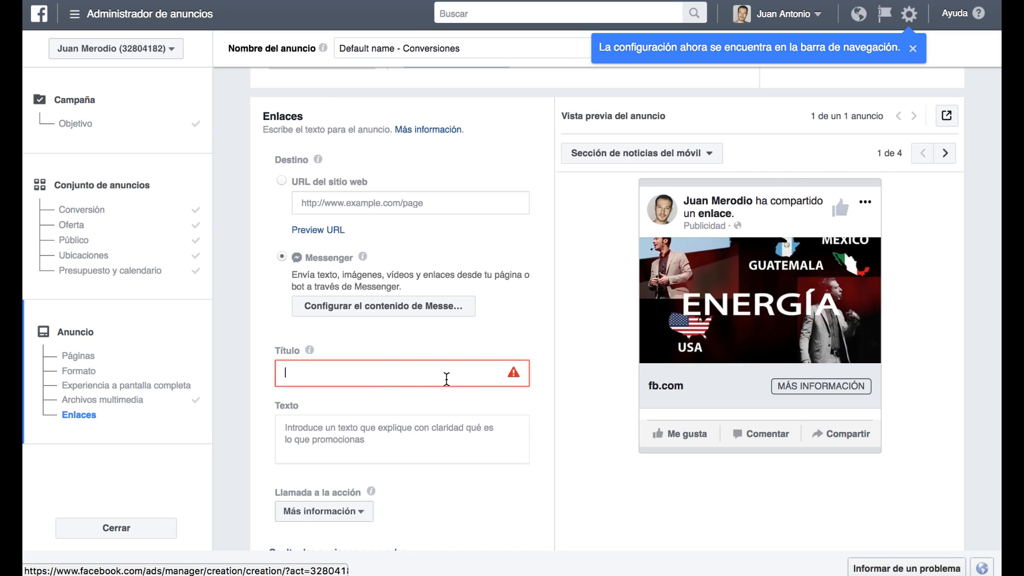
{"action": "type", "text": "Título 1"}
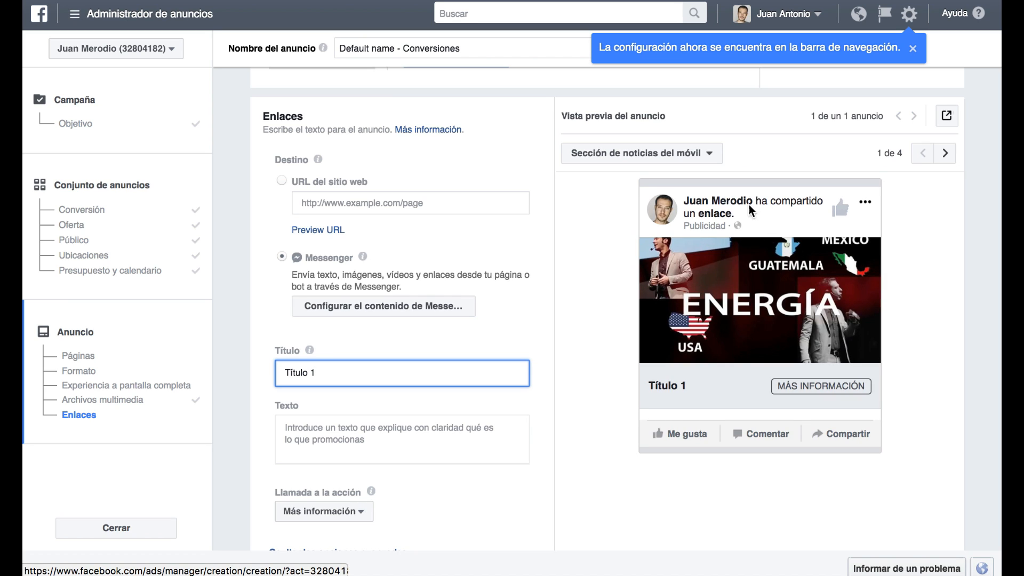
Switch the ad preview to Sección de noticias del ordenador and set the ad text to "Texto de descripción del anuncio en Messenger"
{"action": "left_click", "coordinate": [945, 155]}
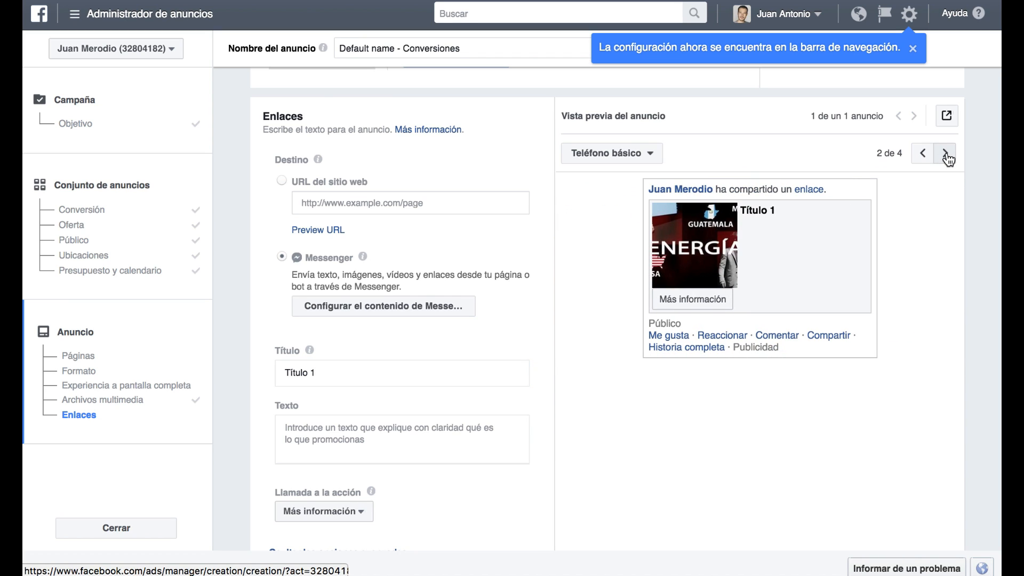
{"action": "left_click", "coordinate": [945, 155]}
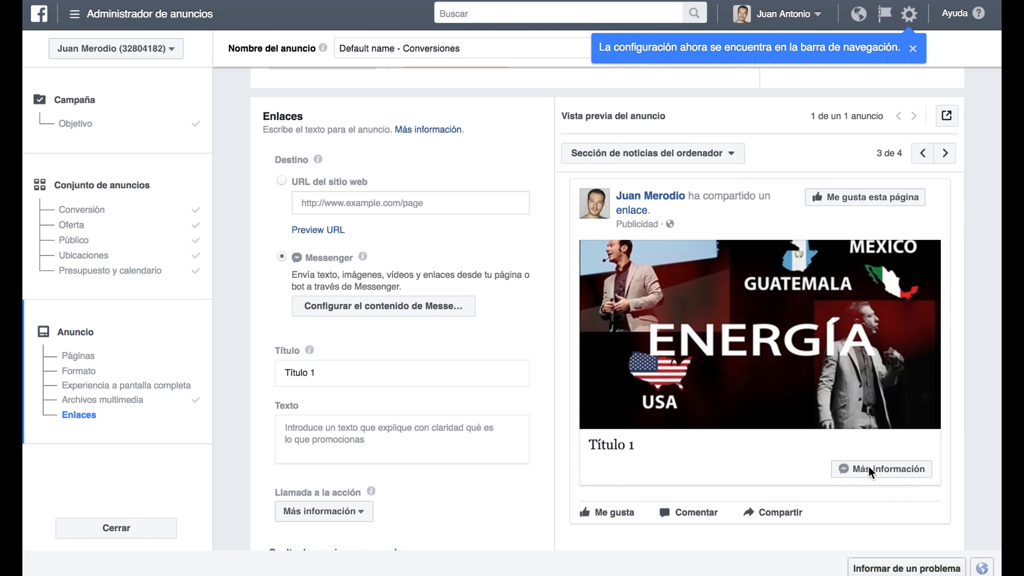
{"action": "left_click", "coordinate": [336, 444]}
{"action": "type", "text": "Texto de descripción del"}
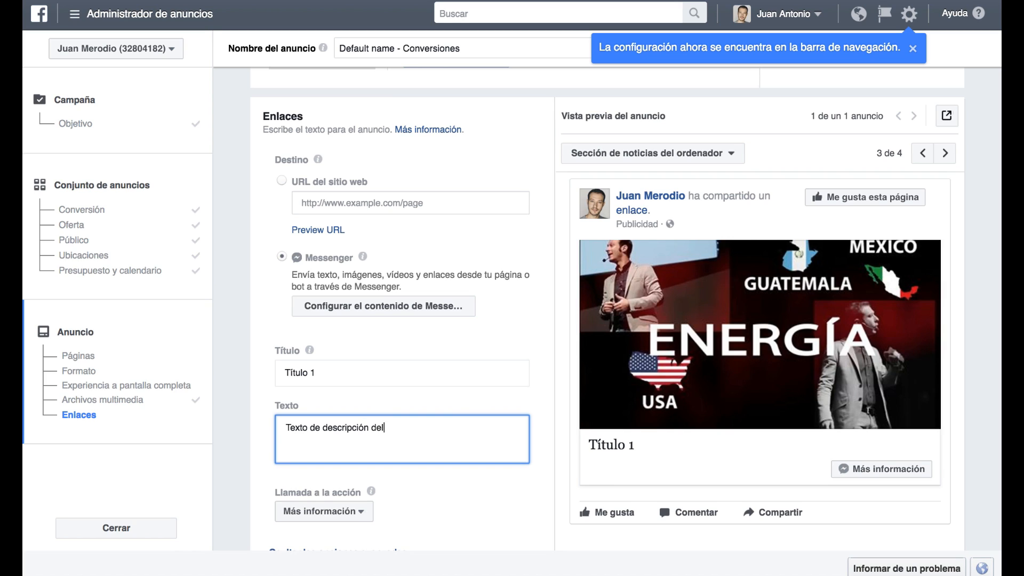
{"action": "type", "text": " anuncio en Messenger"}
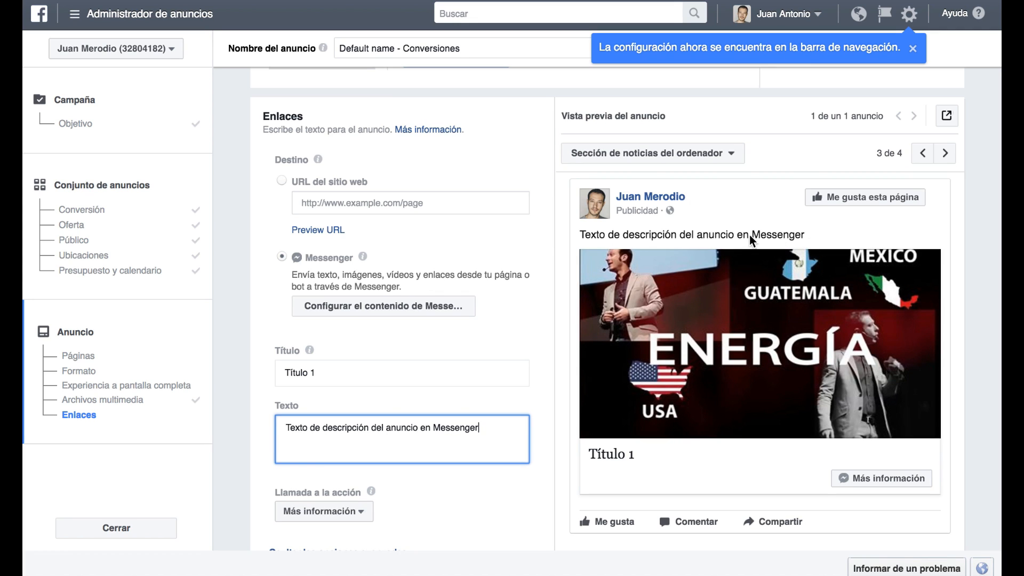
Set the ad's call to action to Enviar un mensaje
{"action": "scroll", "coordinate": [433, 339], "scroll_direction": "down", "scroll_amount": 3}
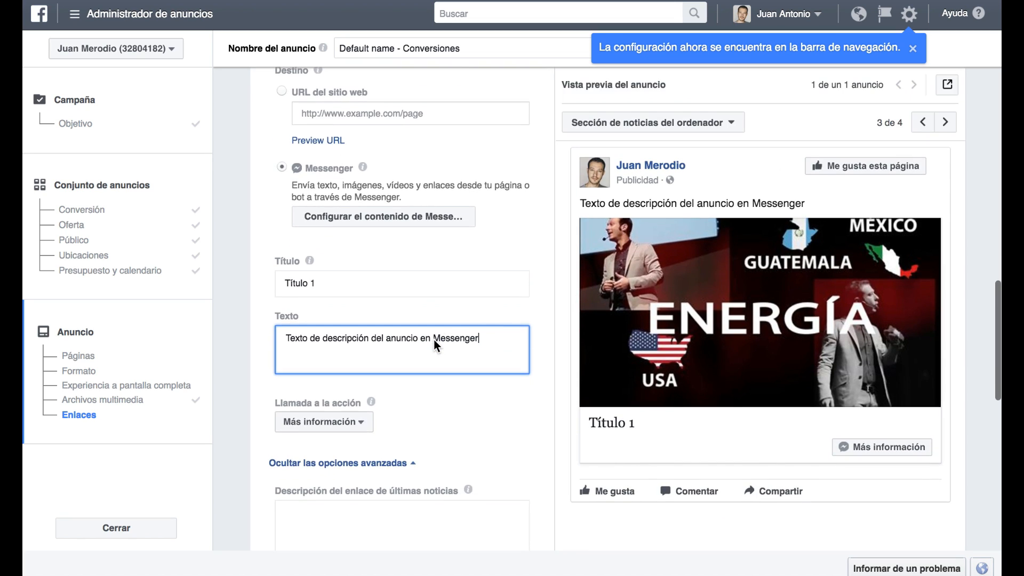
{"action": "left_click", "coordinate": [323, 422]}
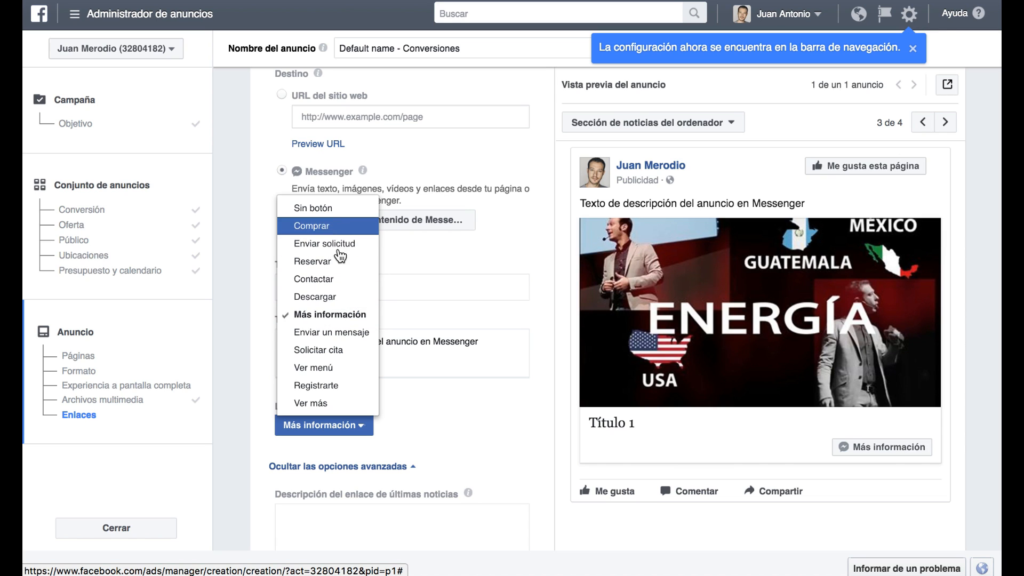
{"action": "left_click", "coordinate": [359, 336]}
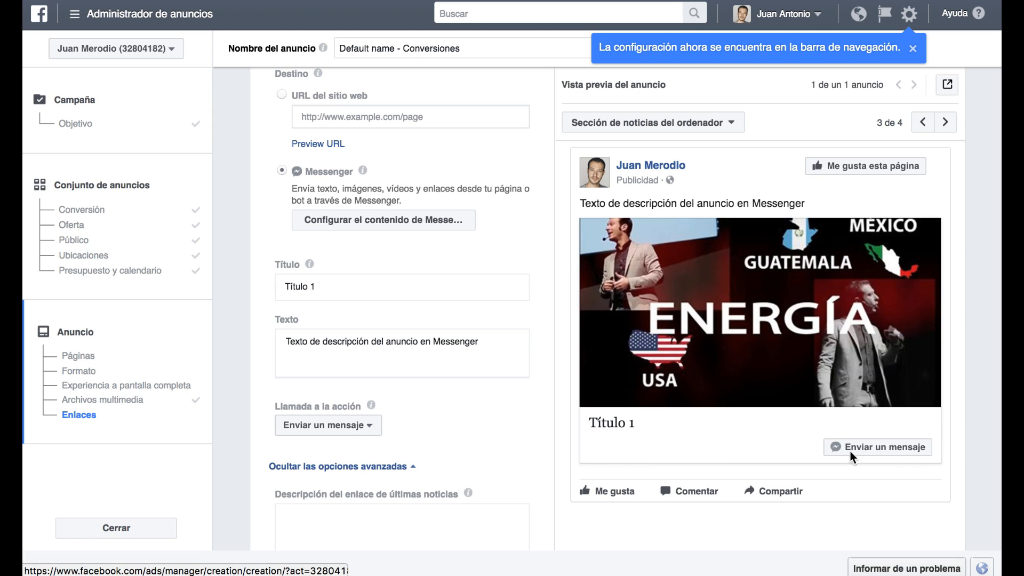
{"action": "scroll", "coordinate": [334, 427], "scroll_direction": "down", "scroll_amount": 5}
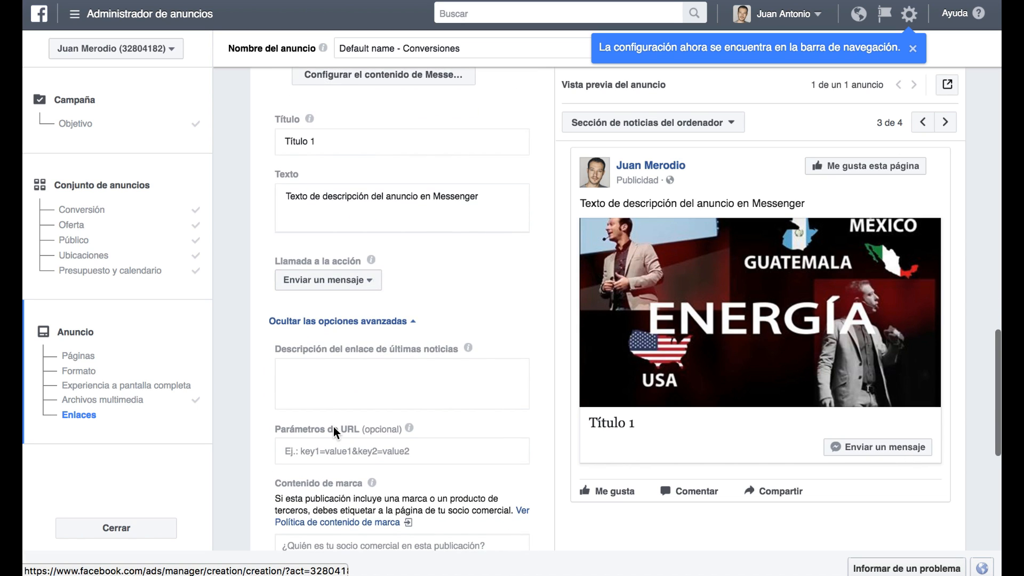
{"action": "mouse_move", "coordinate": [689, 318]}
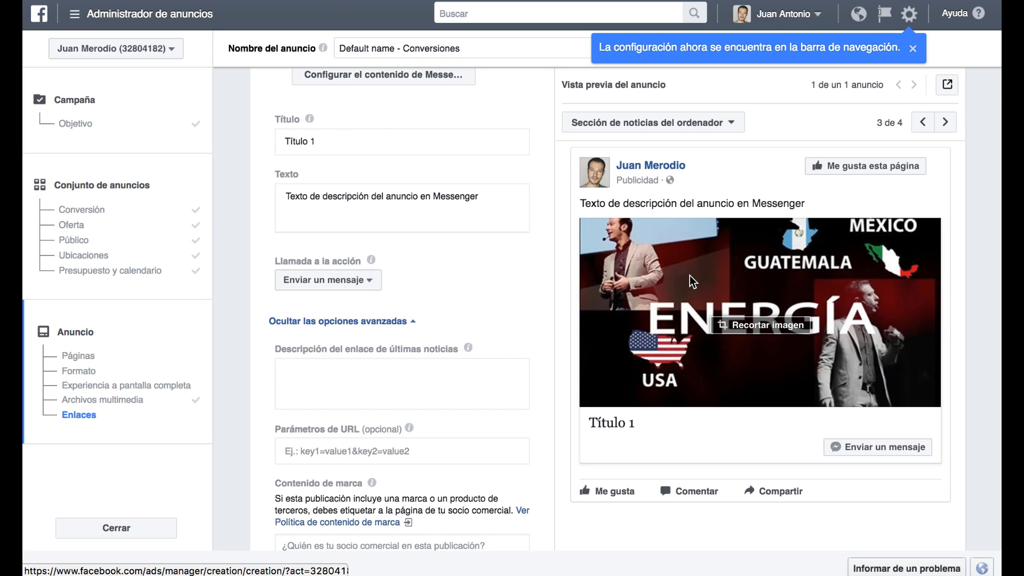
Review the order summary of the campaign, ad set and ad without placing the order
{"action": "scroll", "coordinate": [690, 276], "scroll_direction": "down", "scroll_amount": 10}
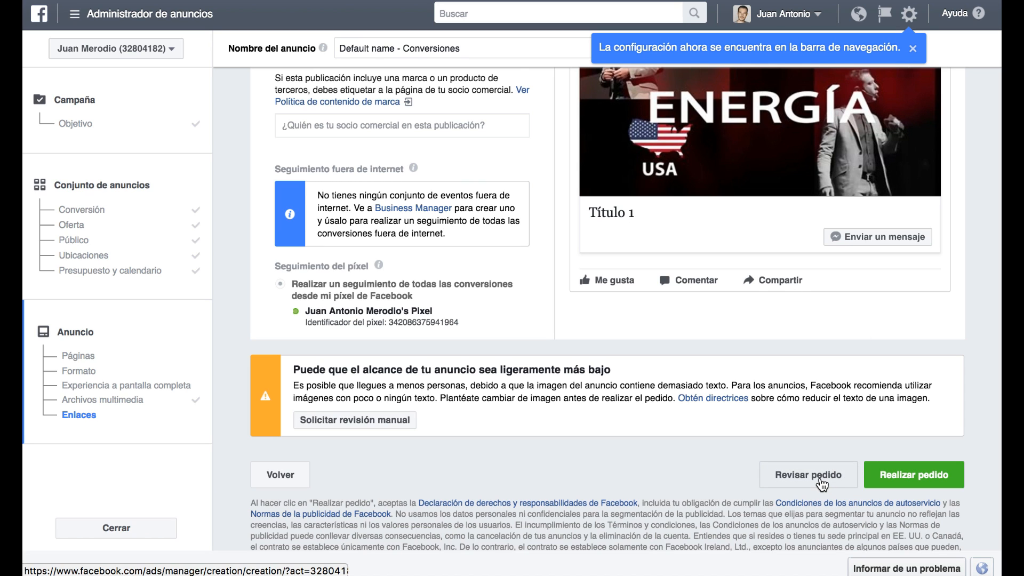
{"action": "left_click", "coordinate": [821, 481]}
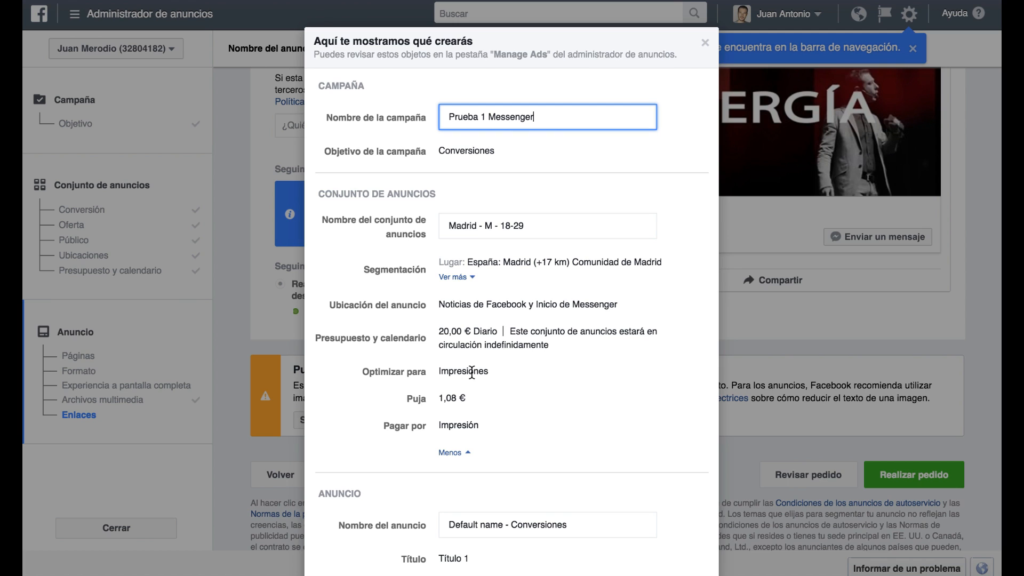
{"action": "scroll", "coordinate": [472, 372], "scroll_direction": "down", "scroll_amount": 4}
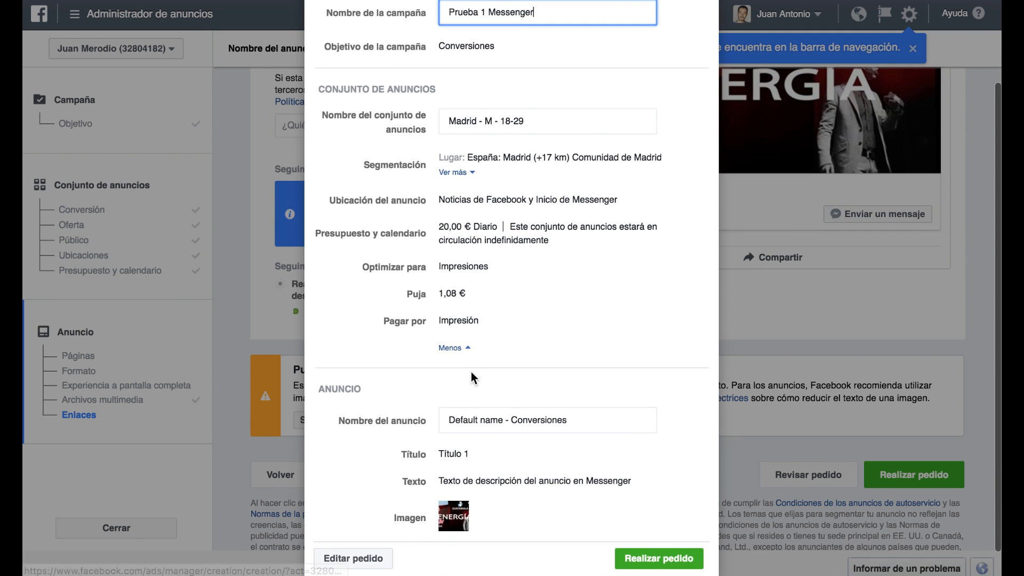
{"action": "scroll", "coordinate": [471, 372], "scroll_direction": "down", "scroll_amount": 1}
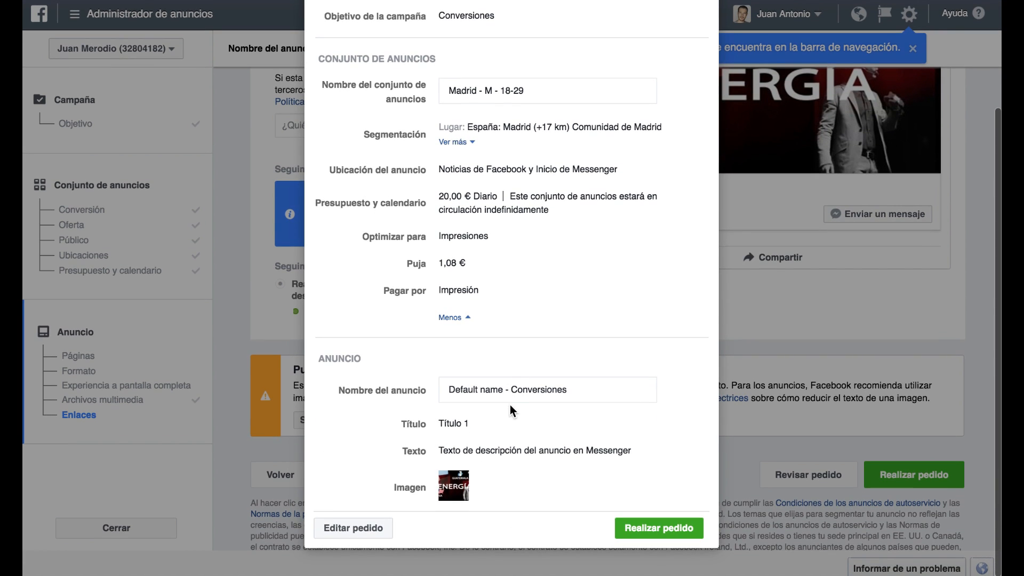
{"action": "scroll", "coordinate": [533, 382], "scroll_direction": "up", "scroll_amount": 5}
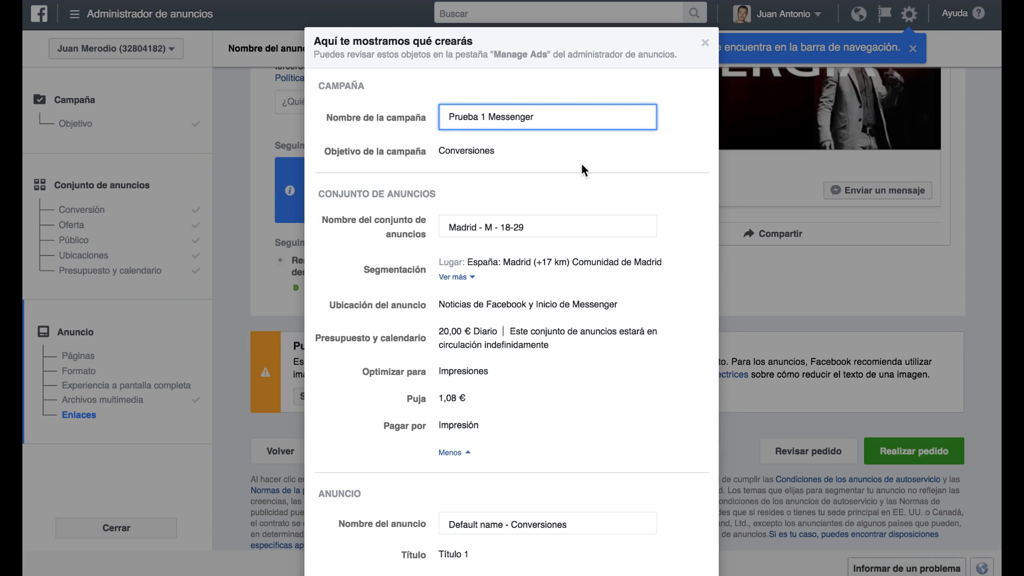
{"action": "scroll", "coordinate": [581, 164], "scroll_direction": "down", "scroll_amount": 4}
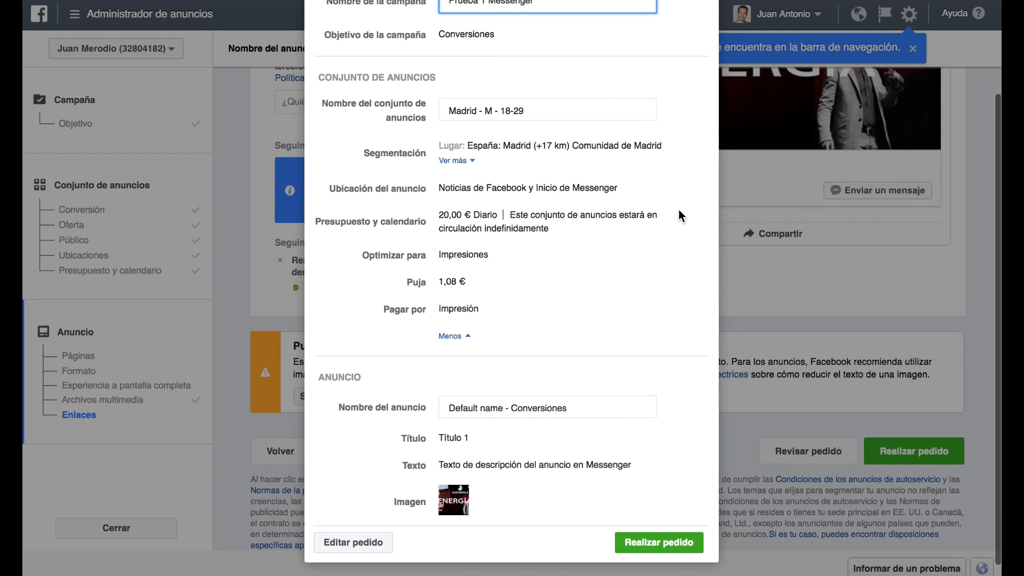
{"action": "scroll", "coordinate": [678, 214], "scroll_direction": "up", "scroll_amount": 4}
{"action": "left_click", "coordinate": [705, 38]}
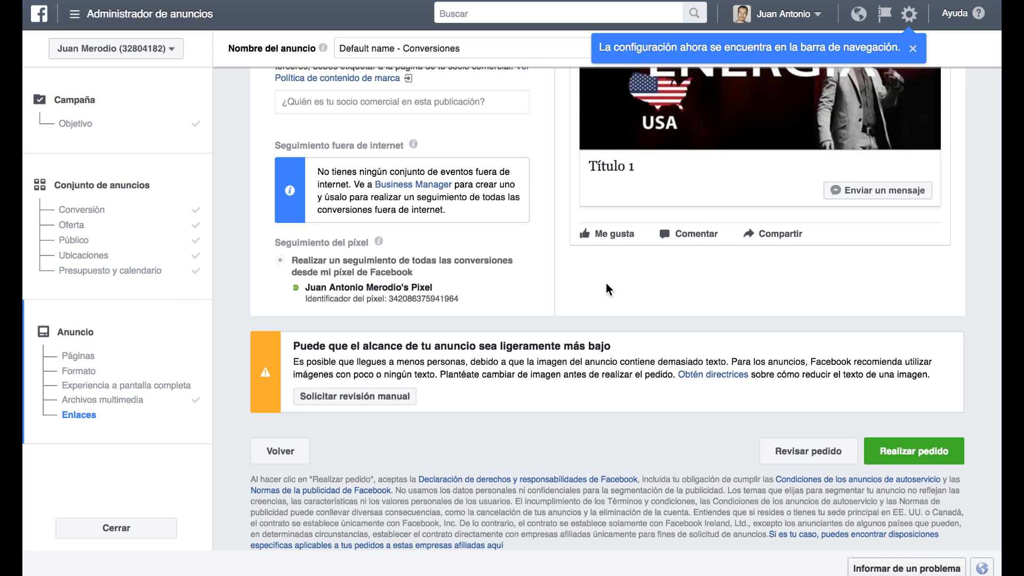
Open the Messenger content setup and enter "Hola como estás, bienvenido" as the introductory text
{"action": "scroll", "coordinate": [606, 283], "scroll_direction": "up", "scroll_amount": 10}
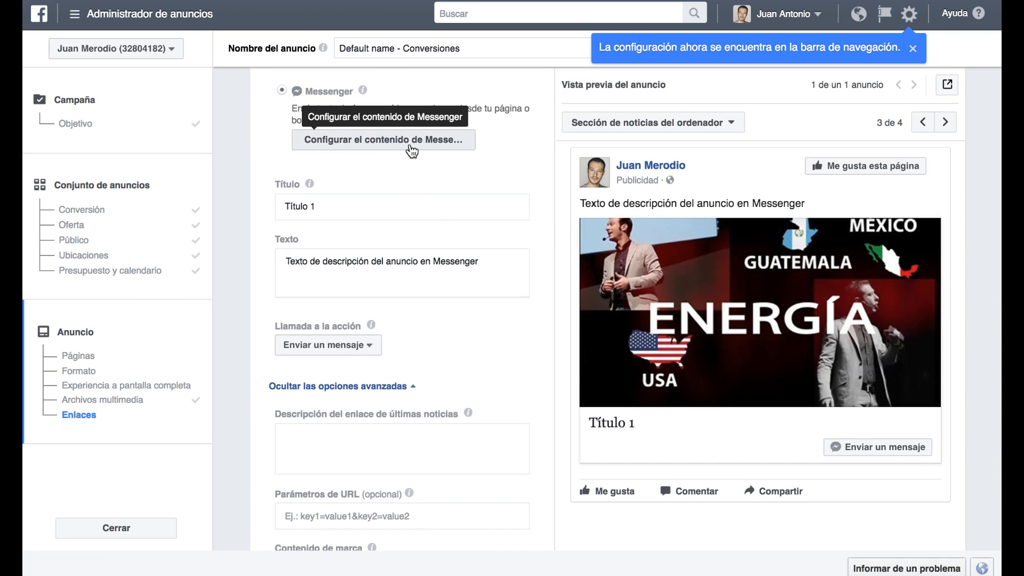
{"action": "scroll", "coordinate": [402, 147], "scroll_direction": "up", "scroll_amount": 1}
{"action": "left_click", "coordinate": [381, 179]}
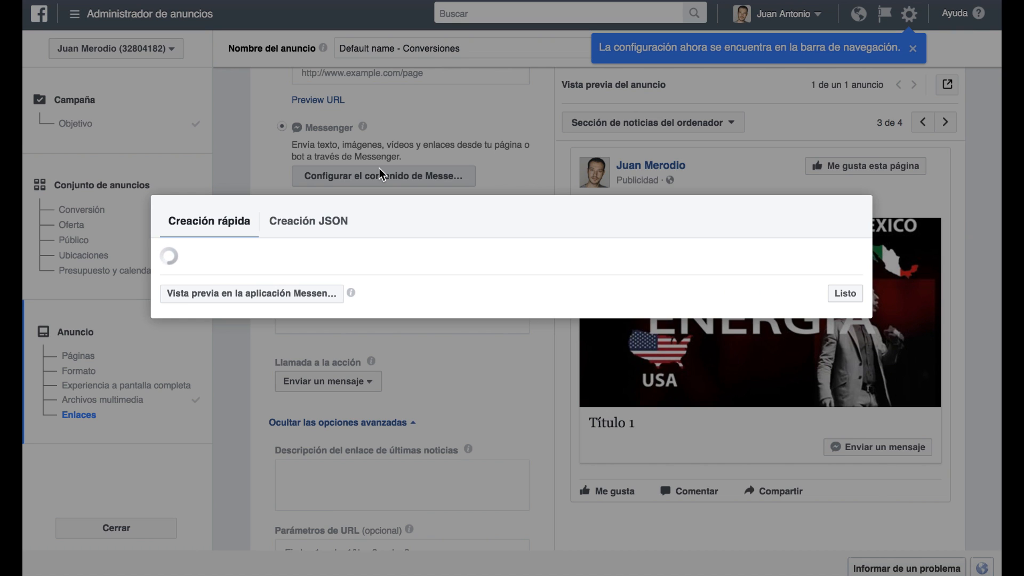
{"action": "scroll", "coordinate": [459, 202], "scroll_direction": "down", "scroll_amount": 5}
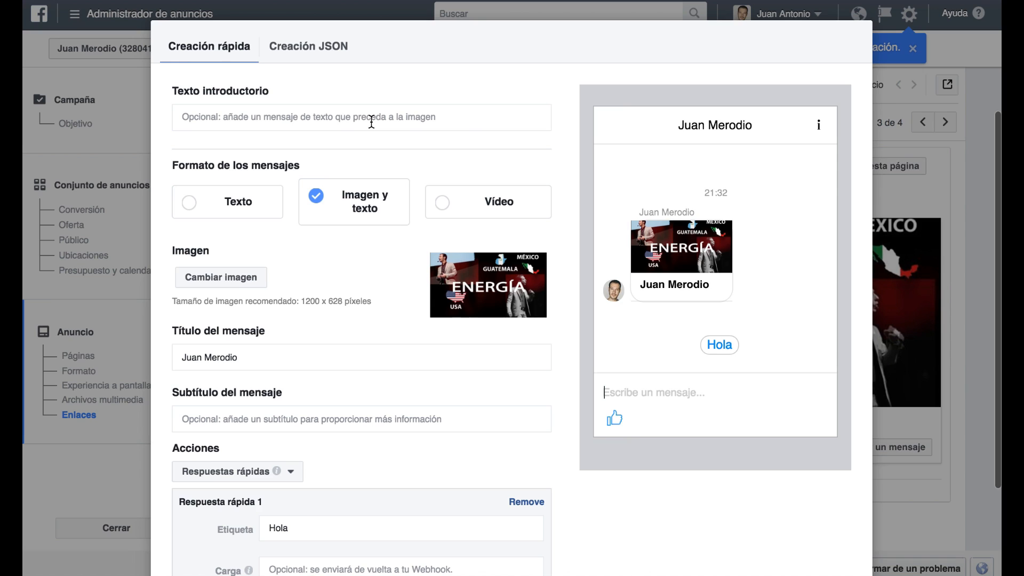
{"action": "left_click", "coordinate": [263, 121]}
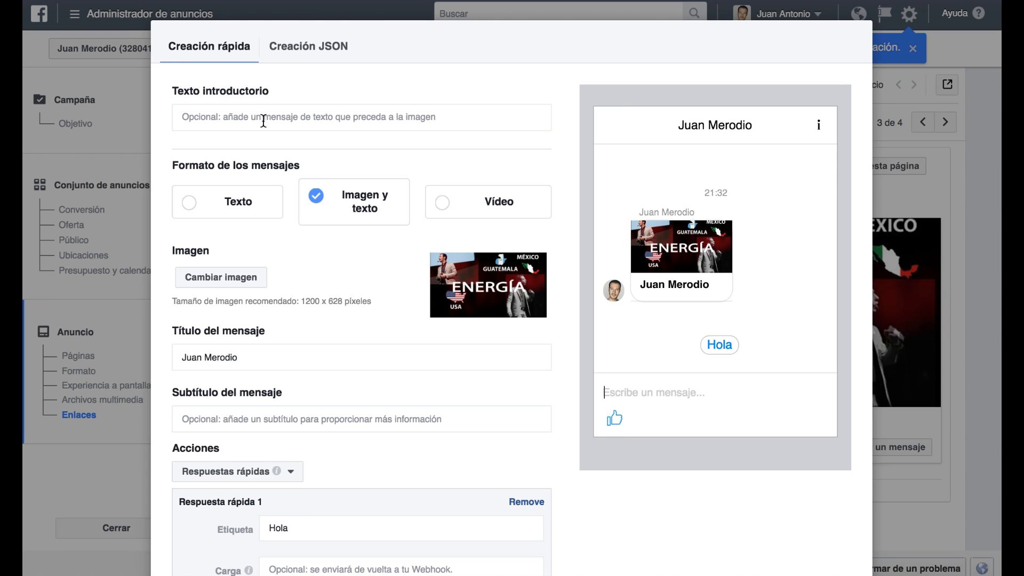
{"action": "left_click", "coordinate": [264, 121]}
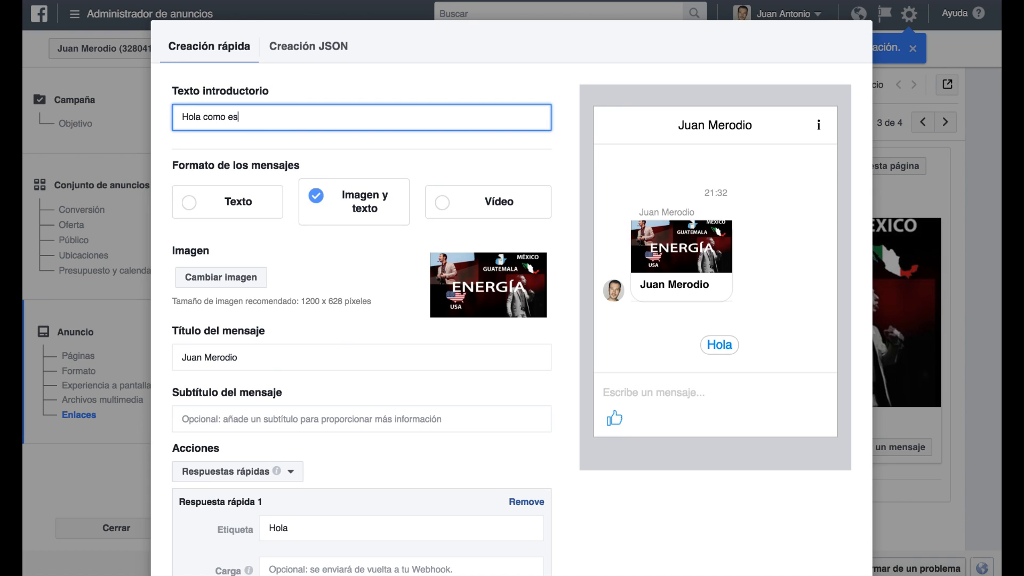
{"action": "type", "text": "Hola como estás"}
{"action": "scroll", "coordinate": [536, 275], "scroll_direction": "down", "scroll_amount": 2}
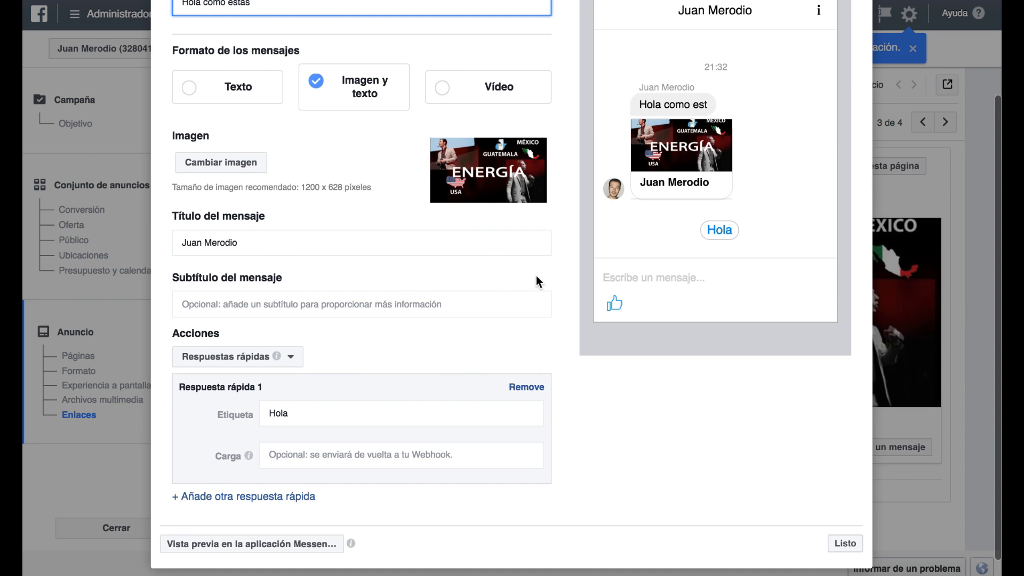
{"action": "scroll", "coordinate": [536, 275], "scroll_direction": "up", "scroll_amount": 1}
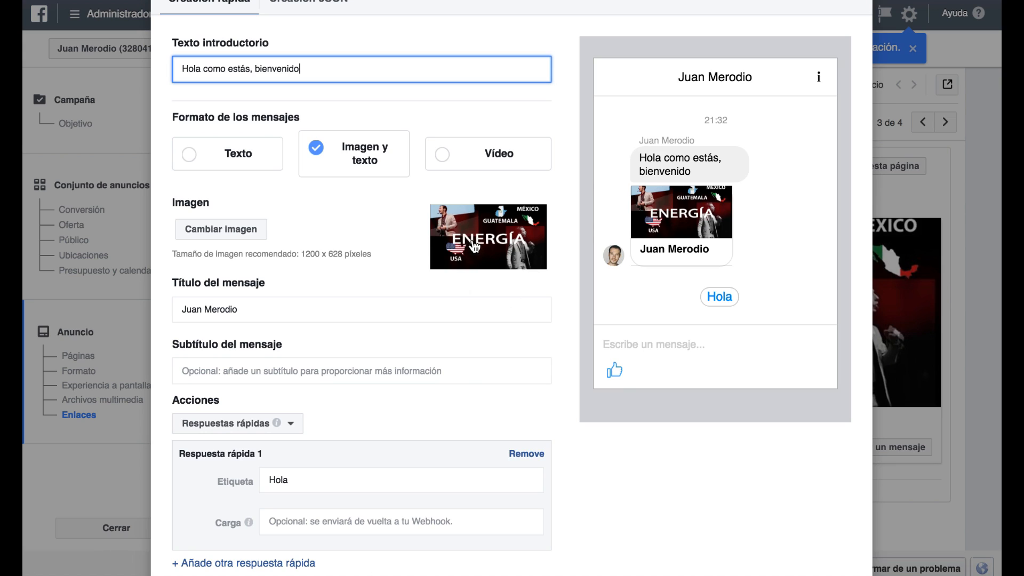
Set the message subtitle to "Transformación Digital"
{"action": "left_click", "coordinate": [243, 310]}
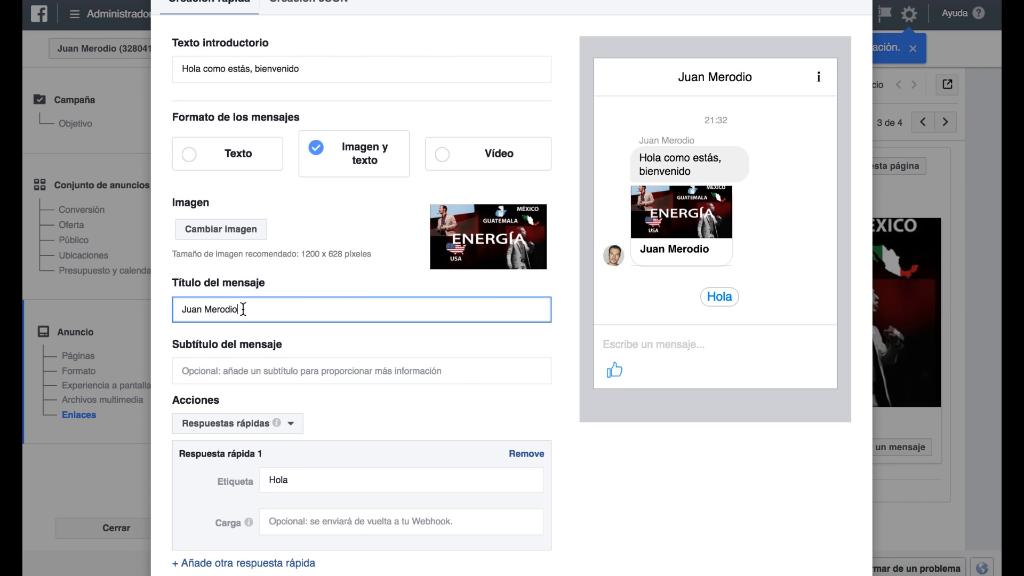
{"action": "left_click", "coordinate": [304, 370]}
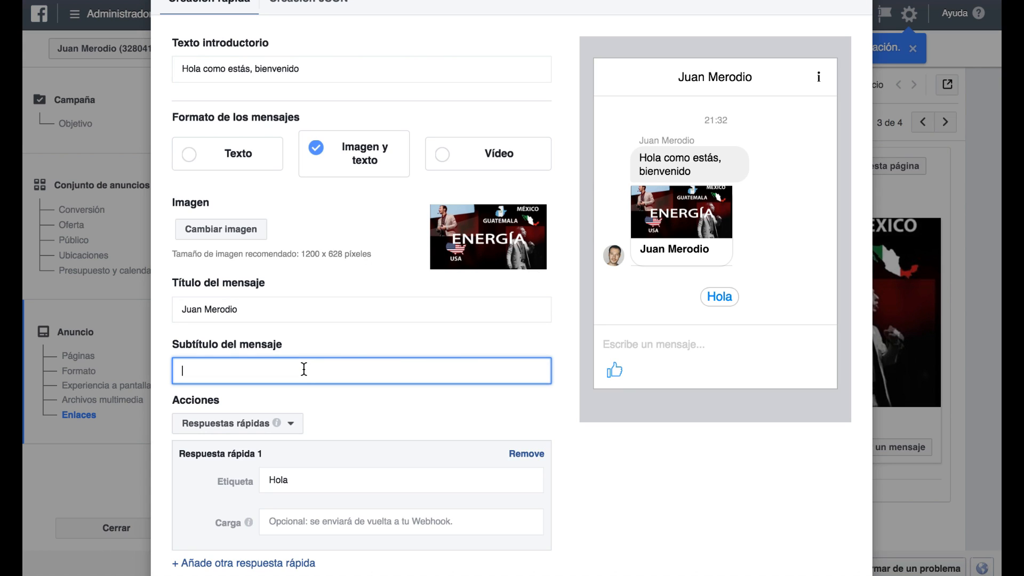
{"action": "type", "text": "Subtitulo mensj"}
{"action": "left_click", "coordinate": [328, 406]}
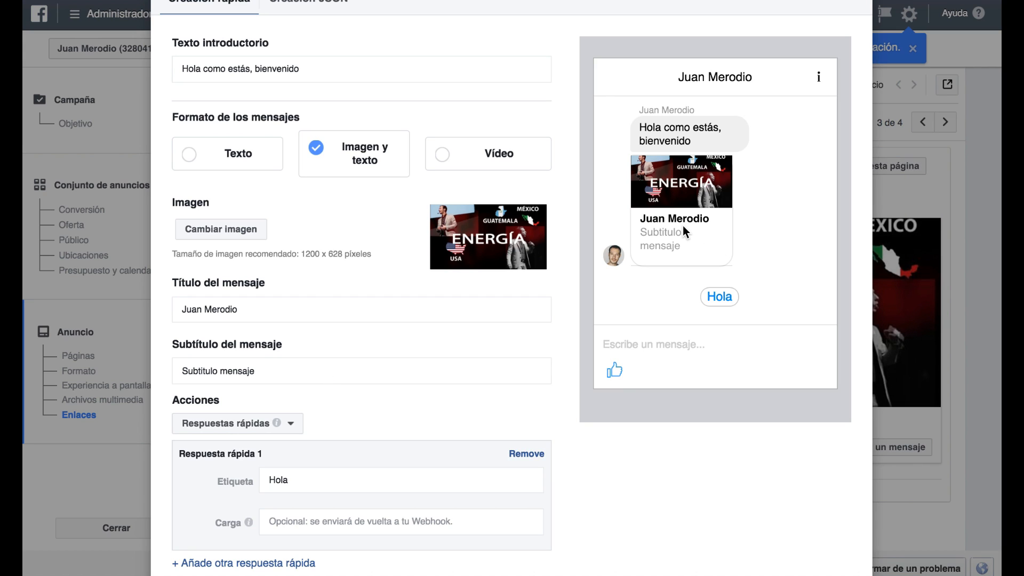
{"action": "left_click_drag", "start_coordinate": [293, 366], "coordinate": [80, 365]}
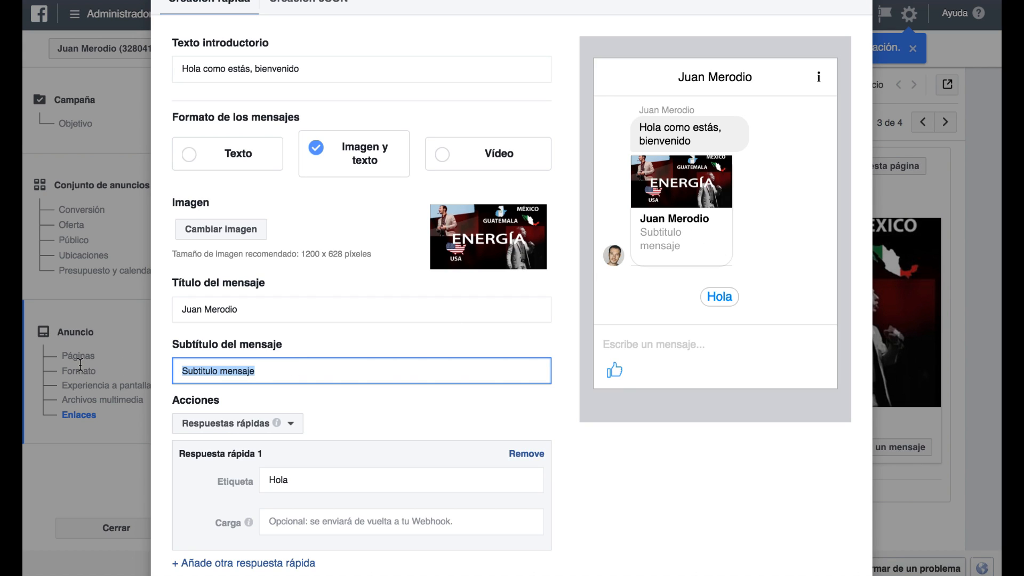
{"action": "type", "text": "Transformación Digital"}
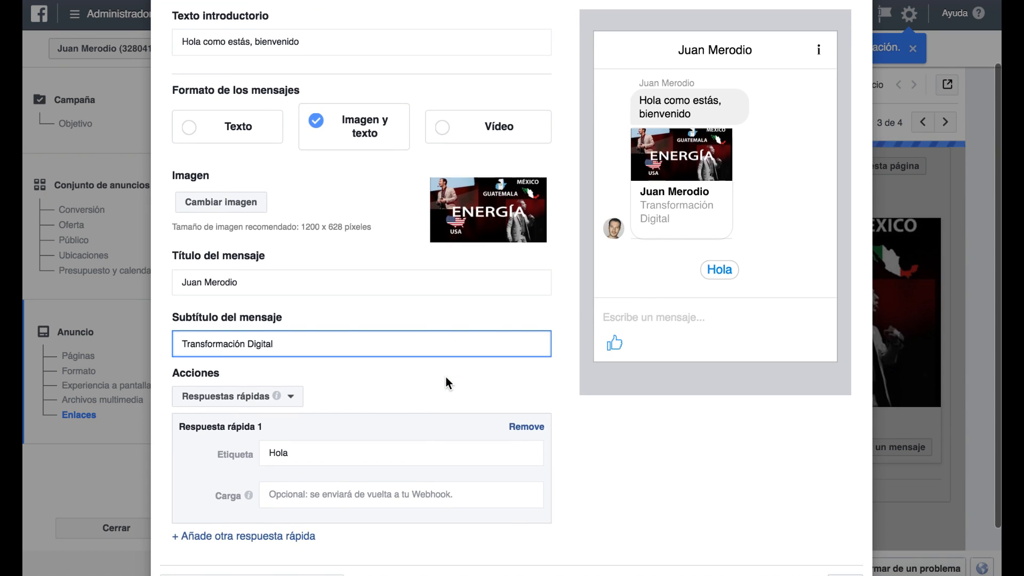
Change the message actions to Botones and label the first button "Clicka aquí y reserva tu entrada"
{"action": "scroll", "coordinate": [445, 377], "scroll_direction": "down", "scroll_amount": 3}
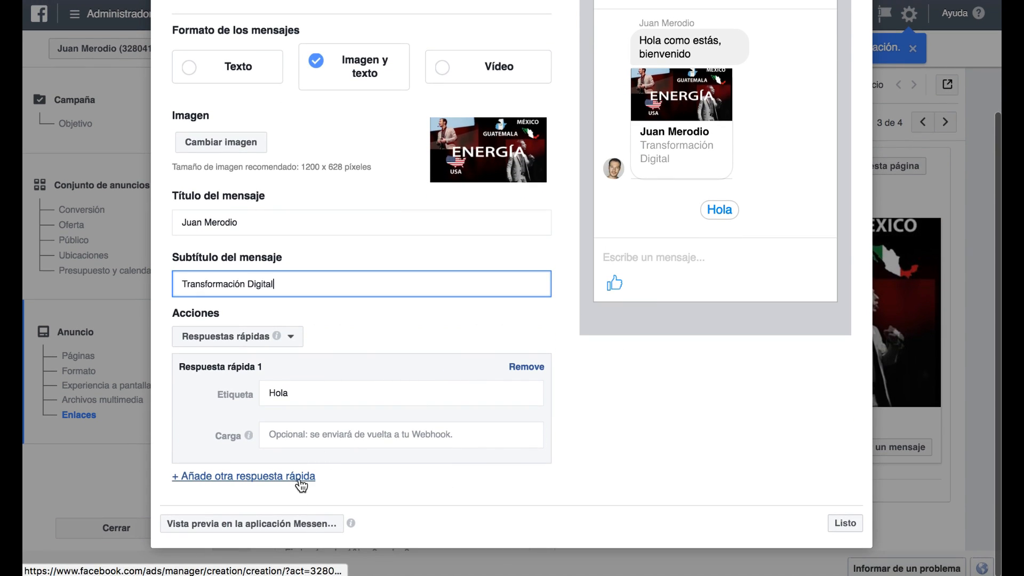
{"action": "mouse_move", "coordinate": [278, 337]}
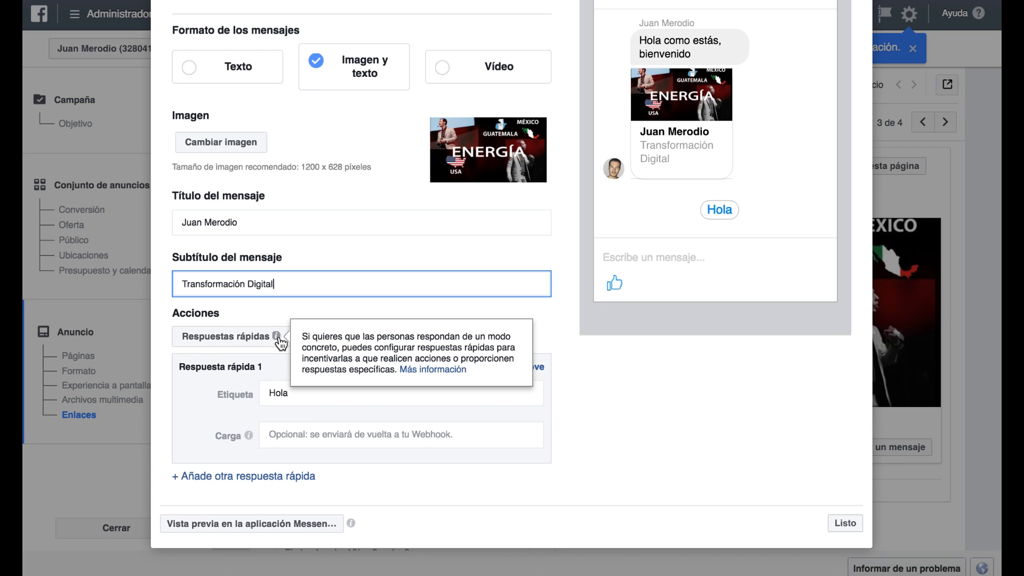
{"action": "left_click", "coordinate": [214, 404]}
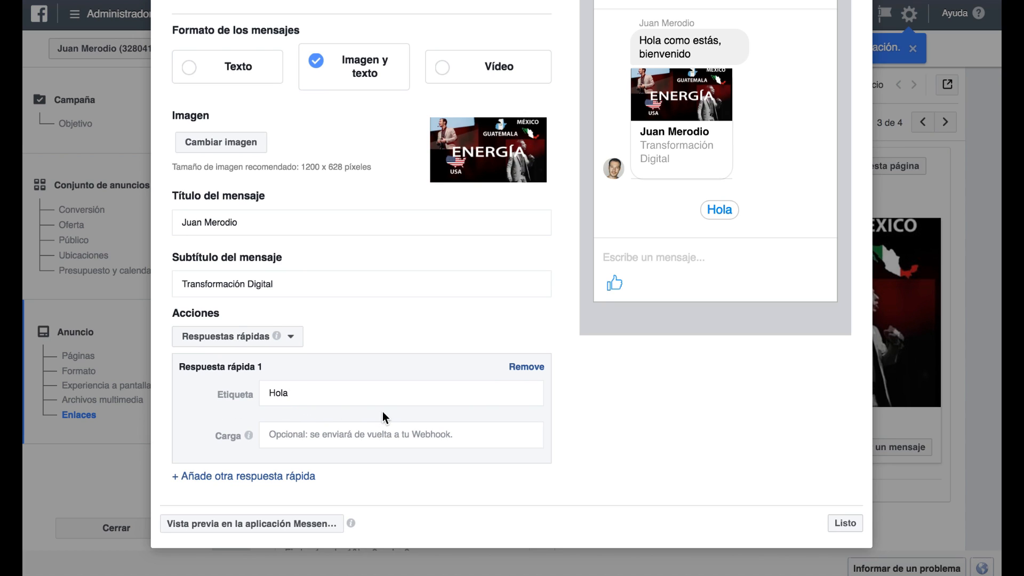
{"action": "left_click", "coordinate": [290, 336]}
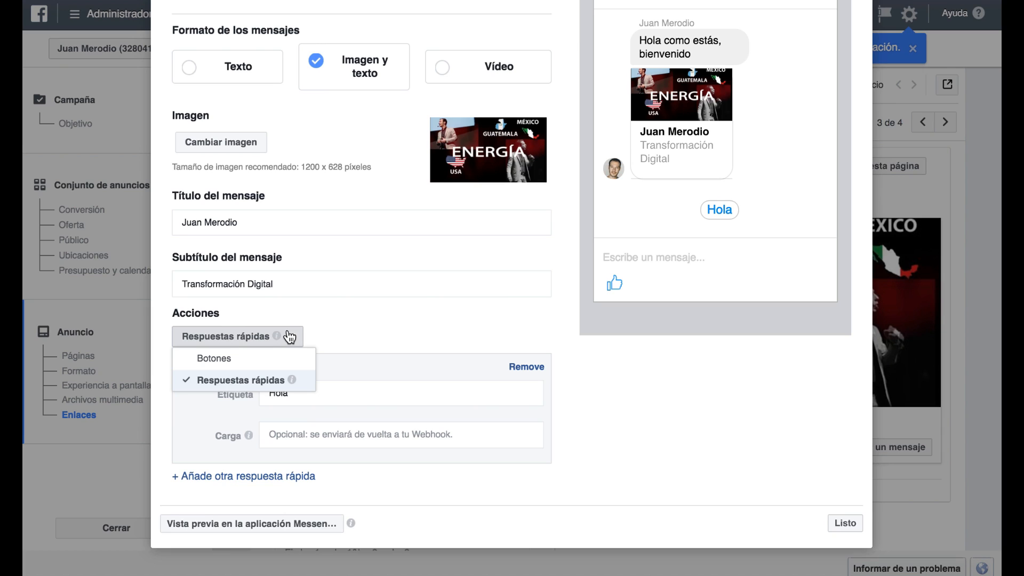
{"action": "left_click", "coordinate": [273, 357]}
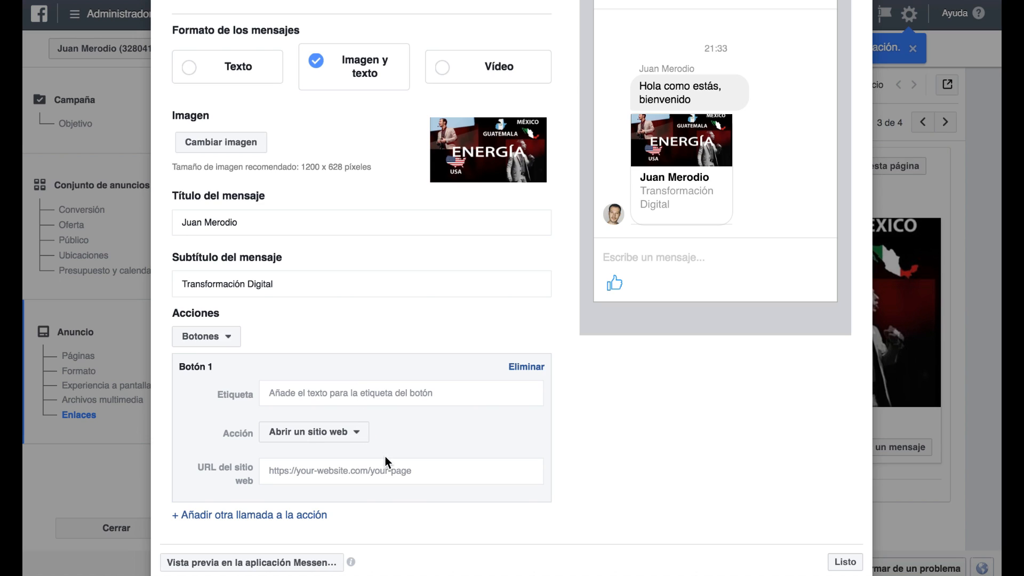
{"action": "left_click", "coordinate": [335, 396]}
{"action": "type", "text": "Clicka aquí y reserv"}
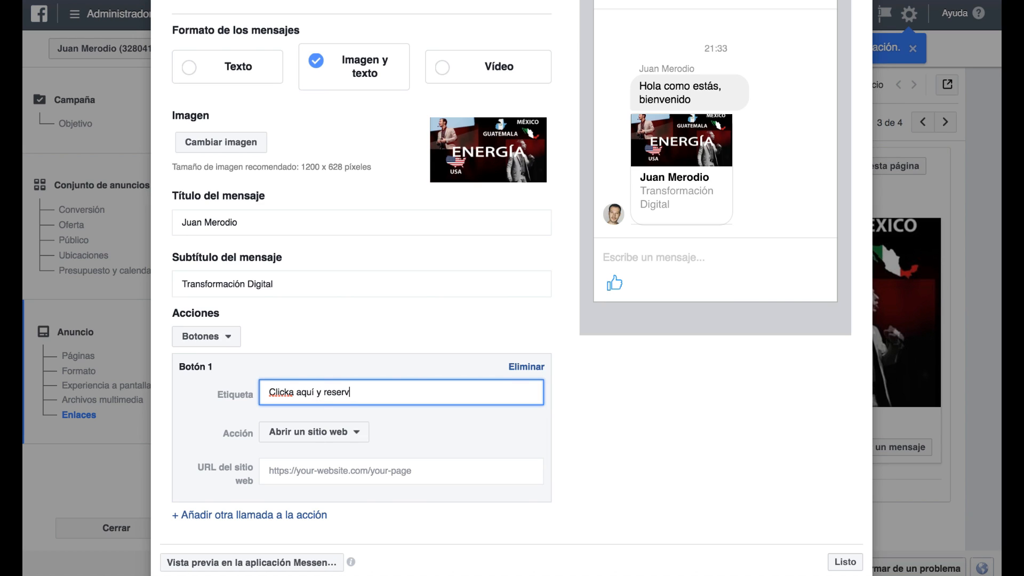
{"action": "type", "text": "a tu entrada"}
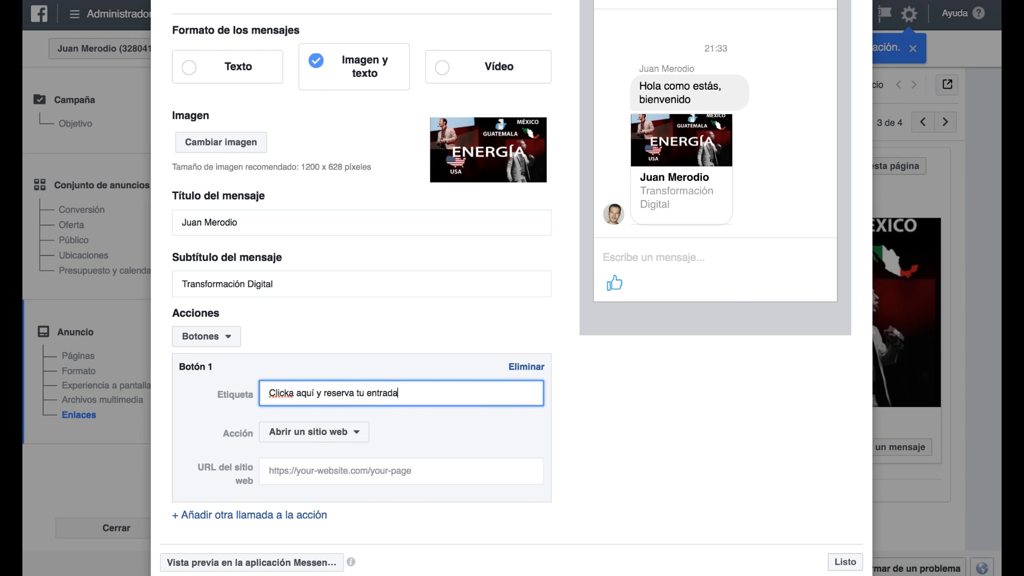
{"action": "left_click", "coordinate": [361, 432]}
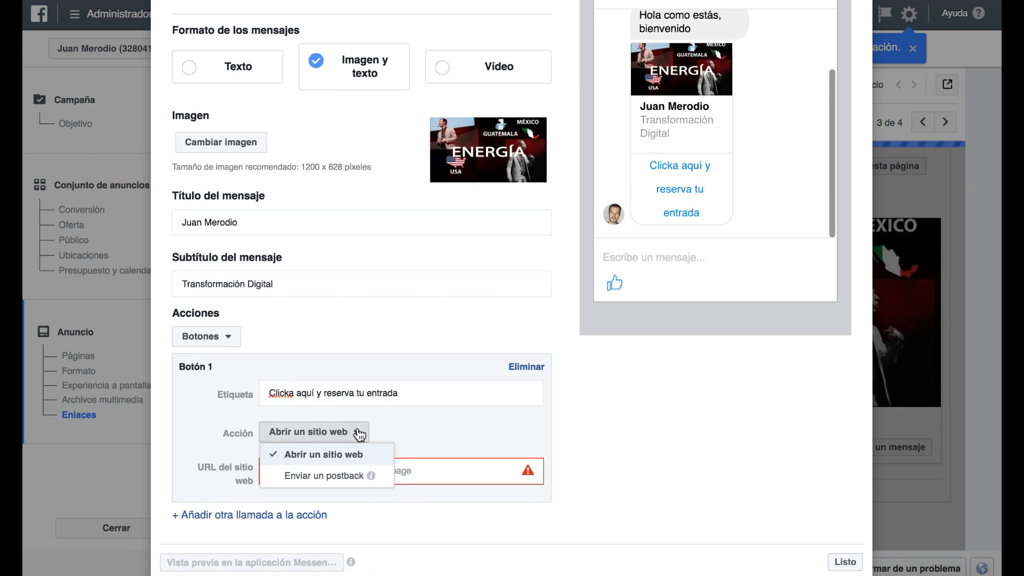
{"action": "left_click", "coordinate": [444, 418]}
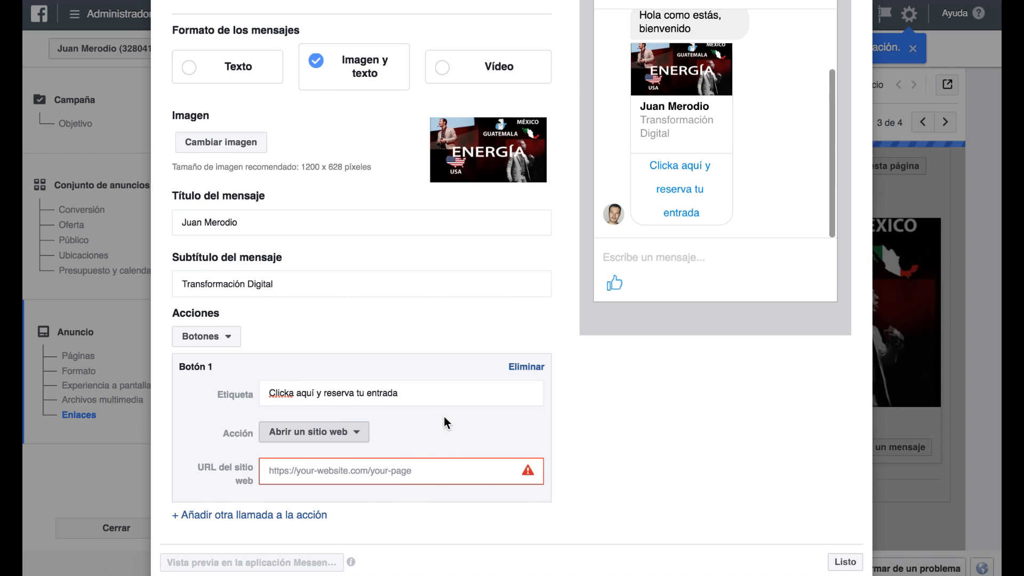
{"action": "left_click", "coordinate": [383, 470]}
{"action": "type", "text": "www"}
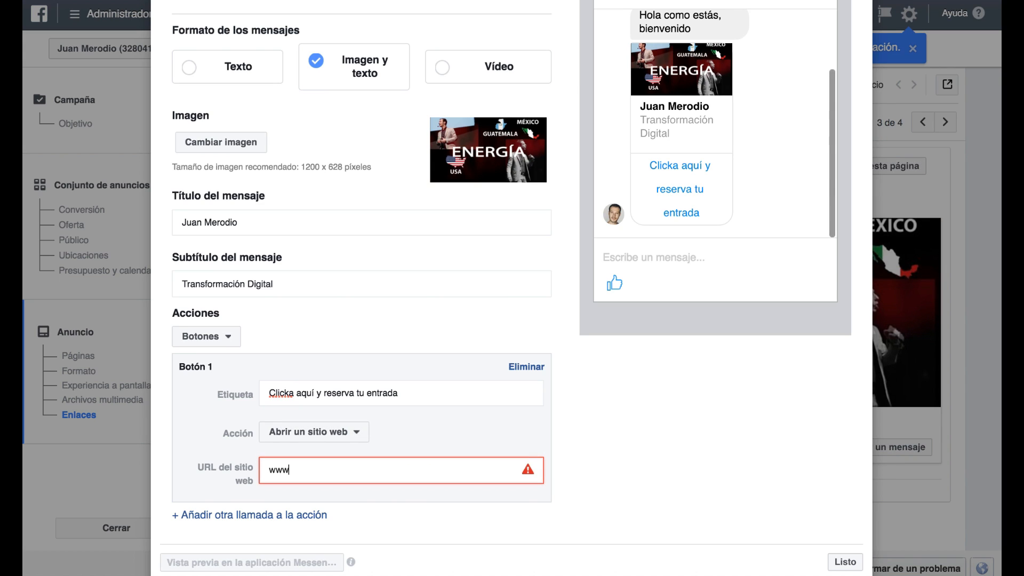
{"action": "type", "text": ".juanmerodio.com"}
{"action": "scroll", "coordinate": [702, 272], "scroll_direction": "up", "scroll_amount": 2}
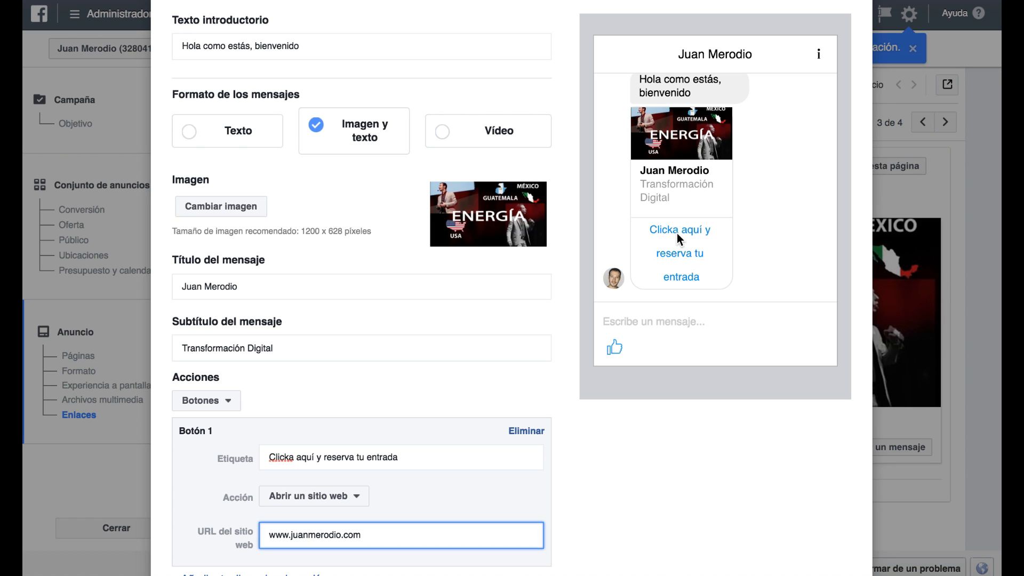
{"action": "scroll", "coordinate": [673, 358], "scroll_direction": "down", "scroll_amount": 3}
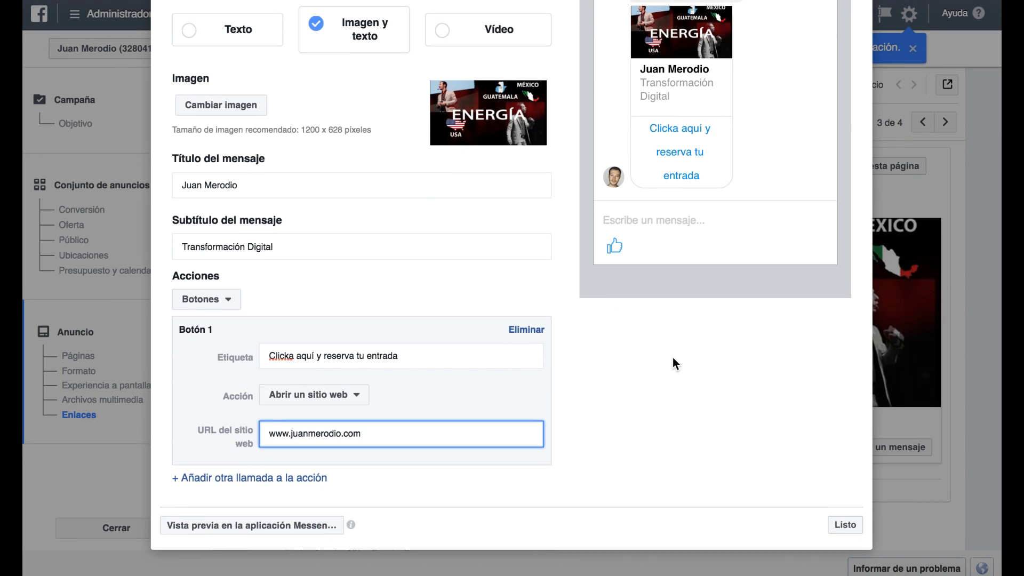
{"action": "left_click", "coordinate": [845, 525]}
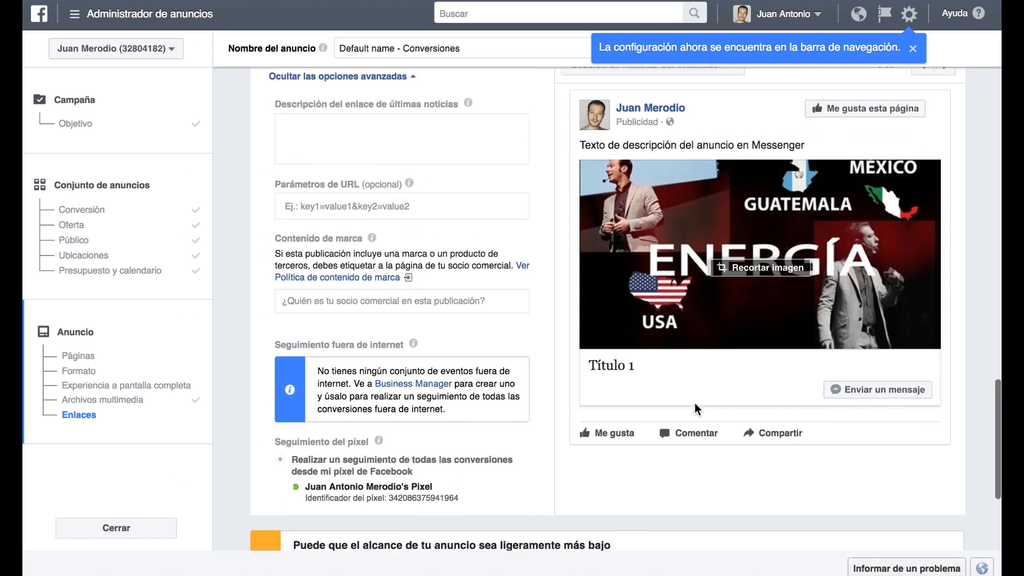
{"action": "scroll", "coordinate": [694, 402], "scroll_direction": "down", "scroll_amount": 4}
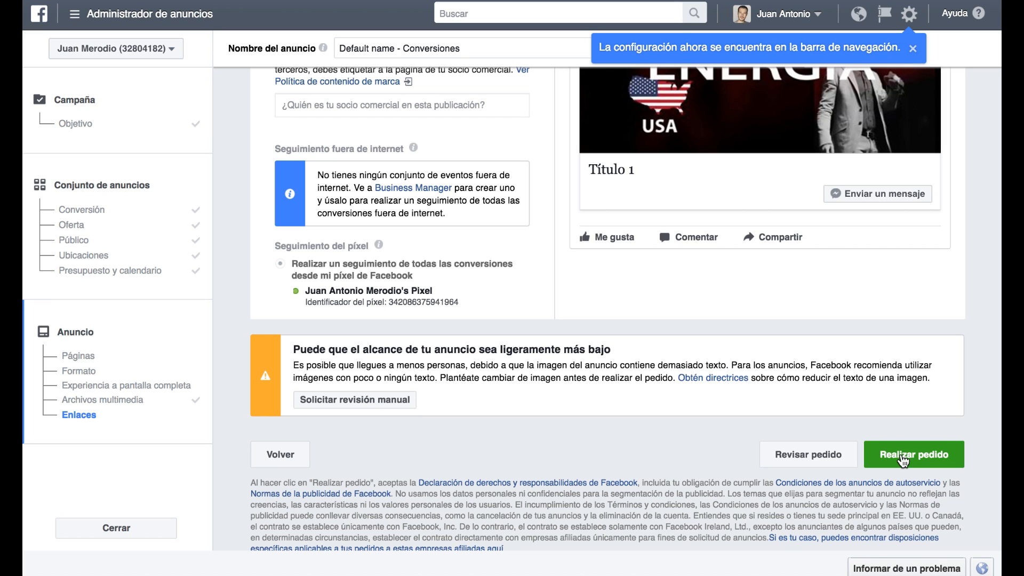
{"action": "scroll", "coordinate": [903, 460], "scroll_direction": "up", "scroll_amount": 3}
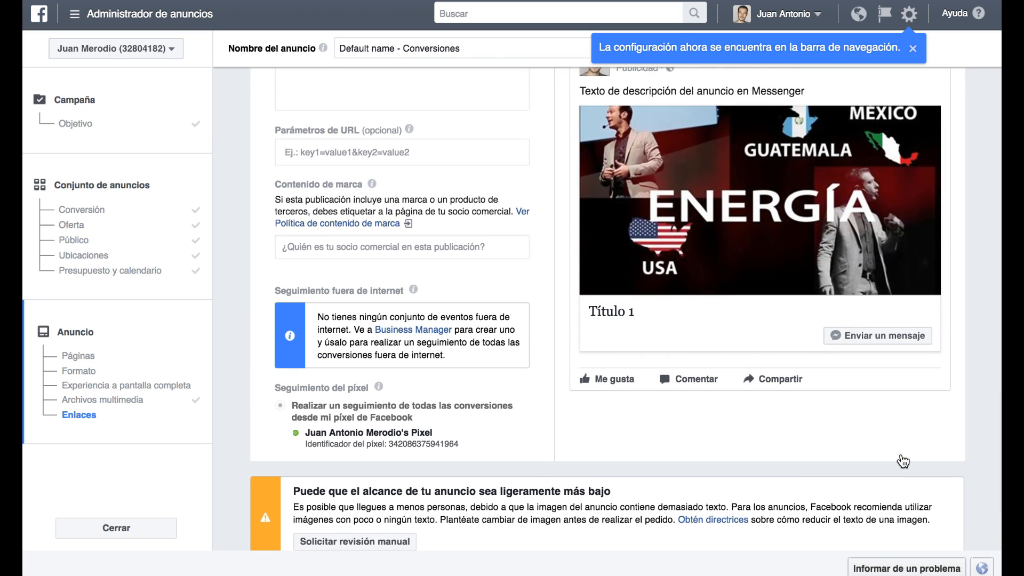